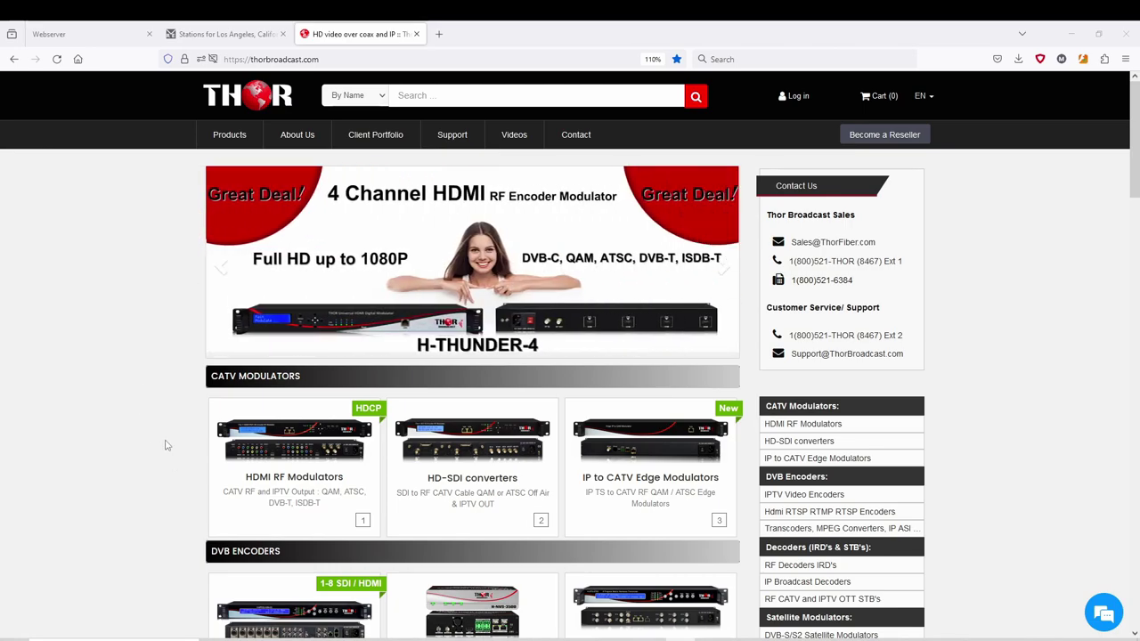
Open the RF Decoders IRD's listing and scroll down to the H-IRD-V3 entry at $1 995,00.
scroll(165, 445, down, 6)
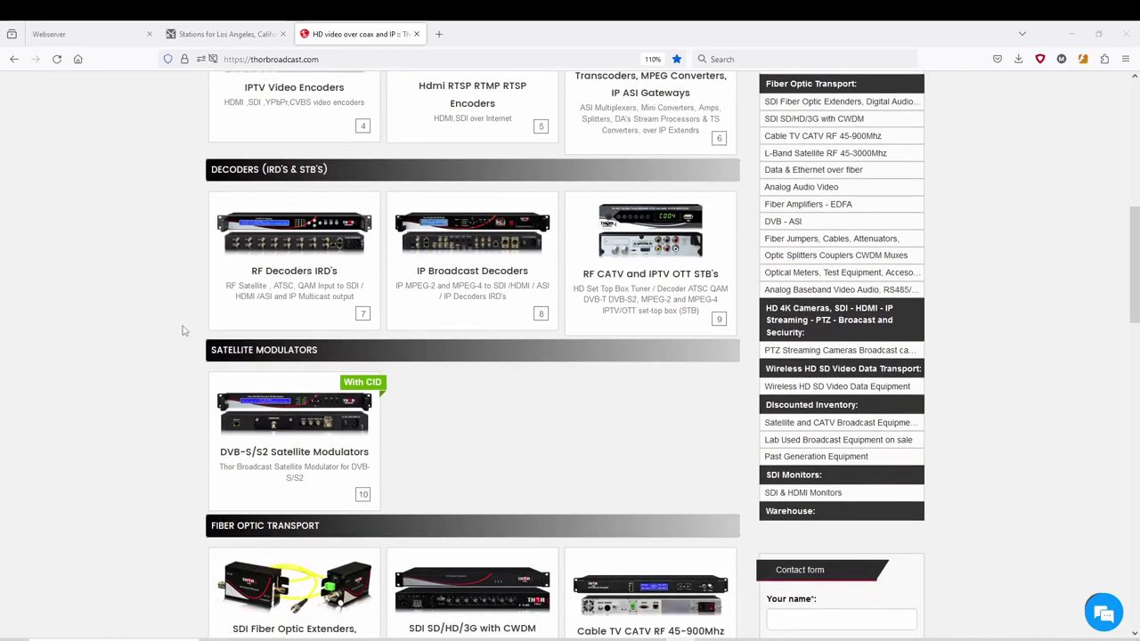
click(309, 255)
scroll(332, 434, down, 3)
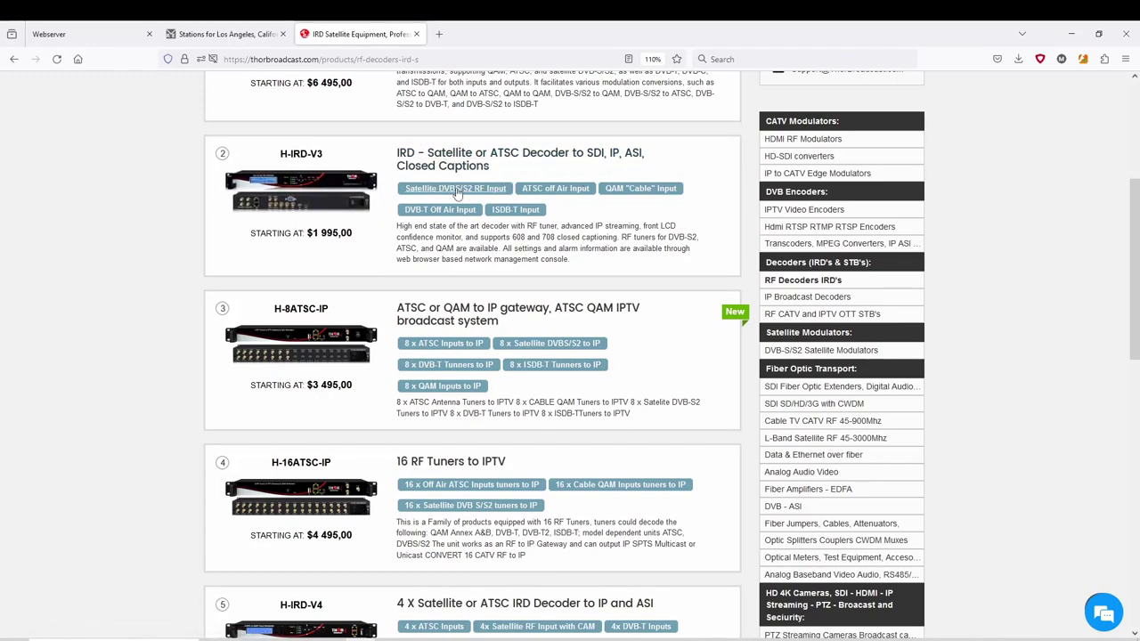
Open the H-IRD-V3 ATSC off Air Input product page and view its cable and front-panel photos.
click(559, 190)
scroll(403, 283, down, 3)
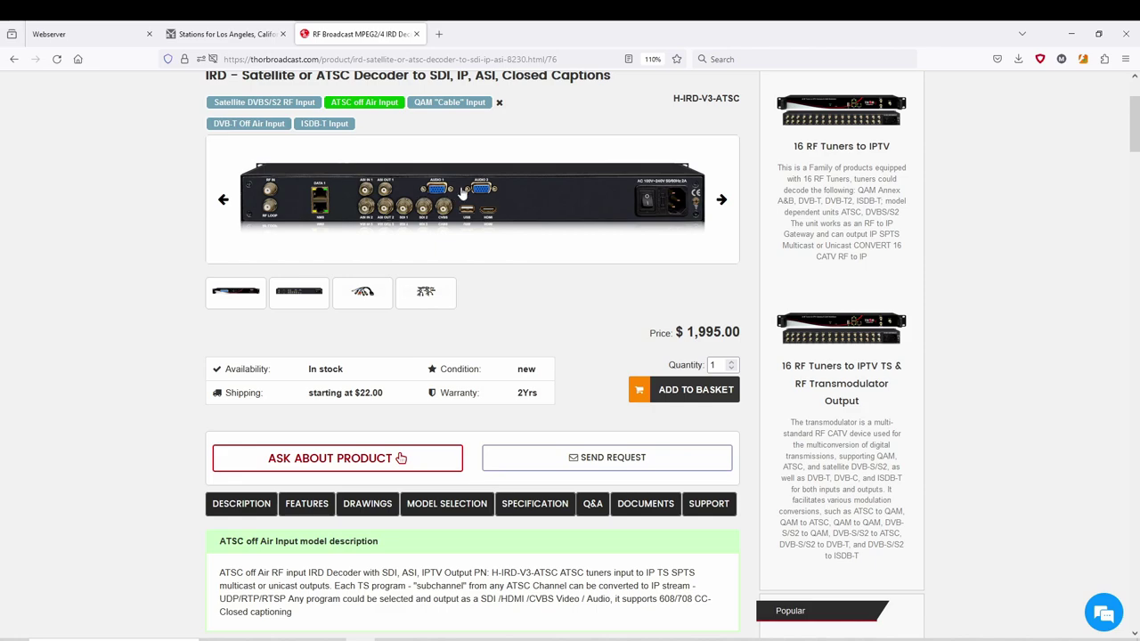
click(362, 291)
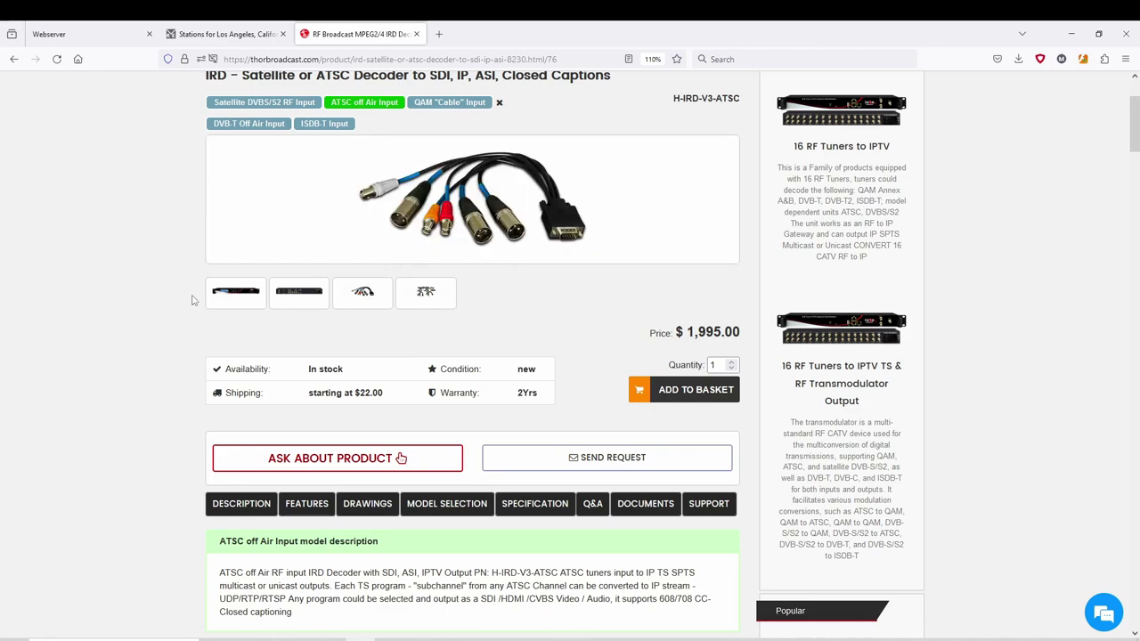
click(251, 295)
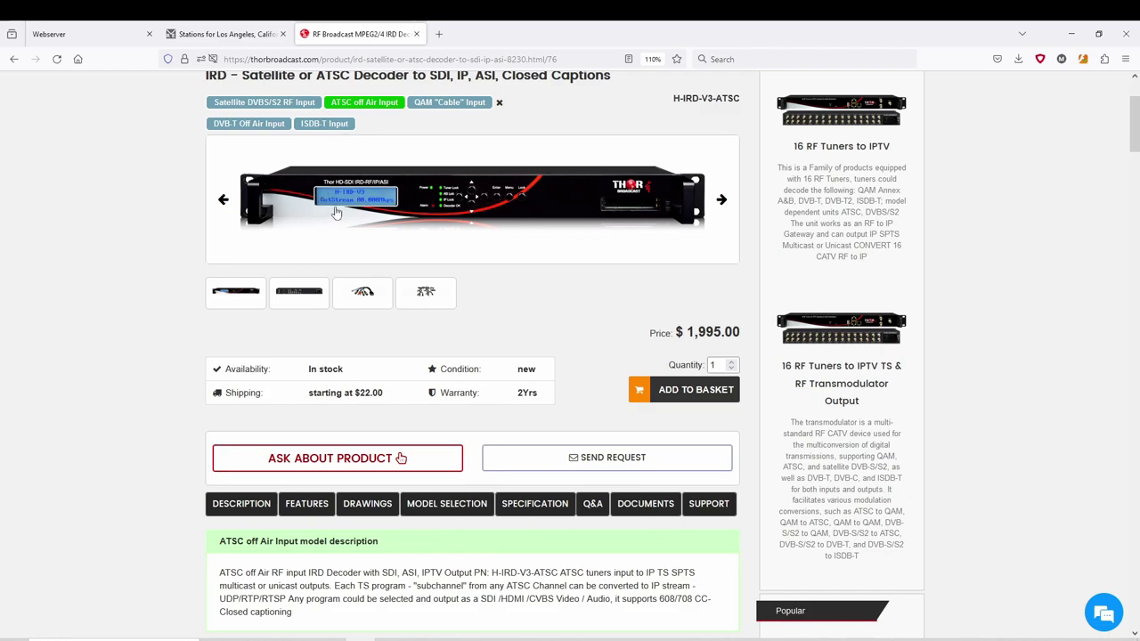
Read down through the features list to the rear-panel connection drawings.
scroll(178, 318, down, 6)
scroll(178, 316, down, 3)
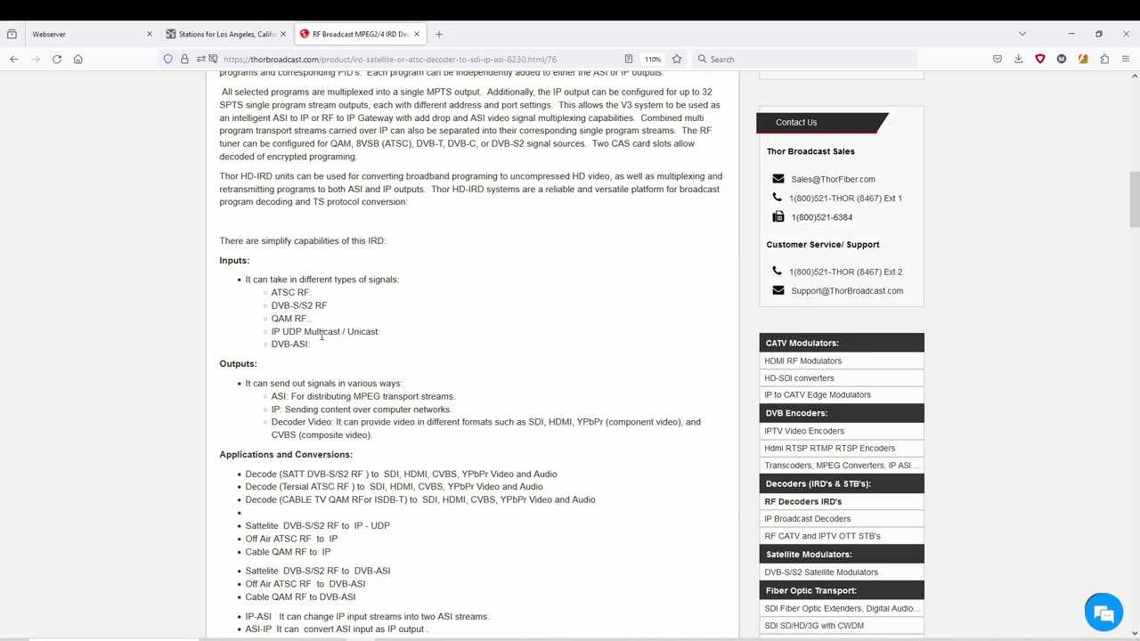
scroll(322, 336, down, 3)
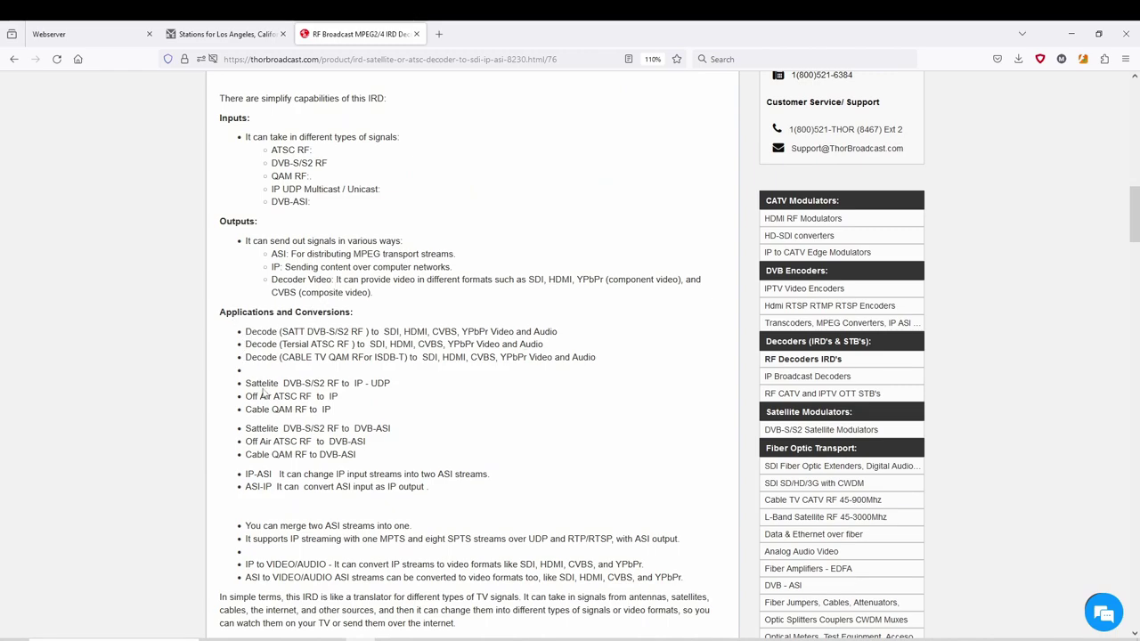
scroll(299, 427, down, 3)
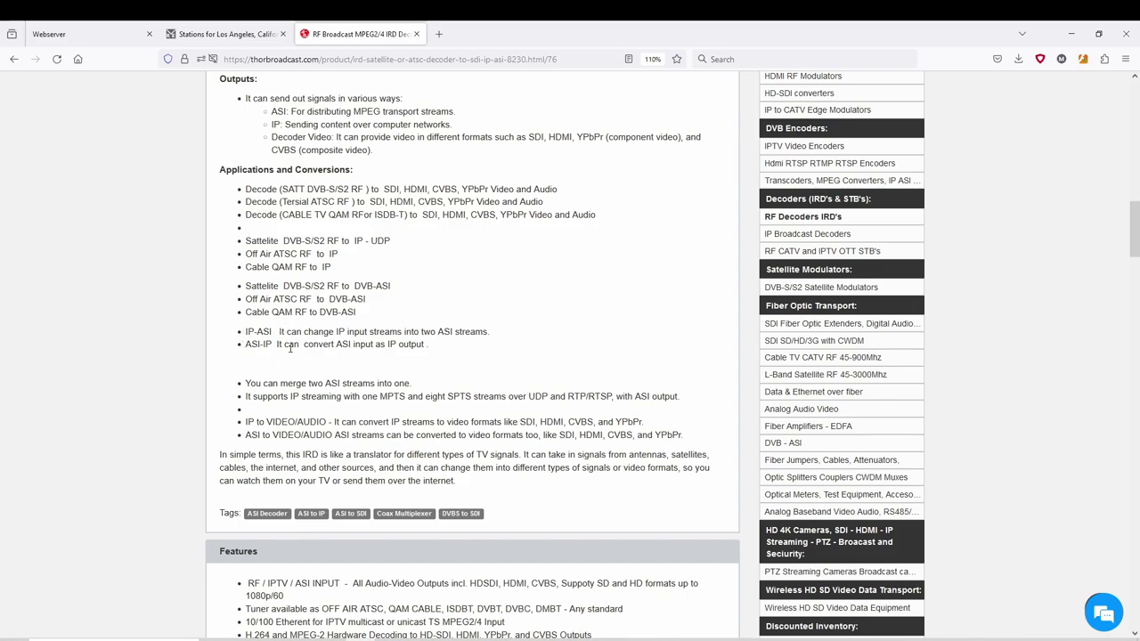
scroll(234, 424, down, 10)
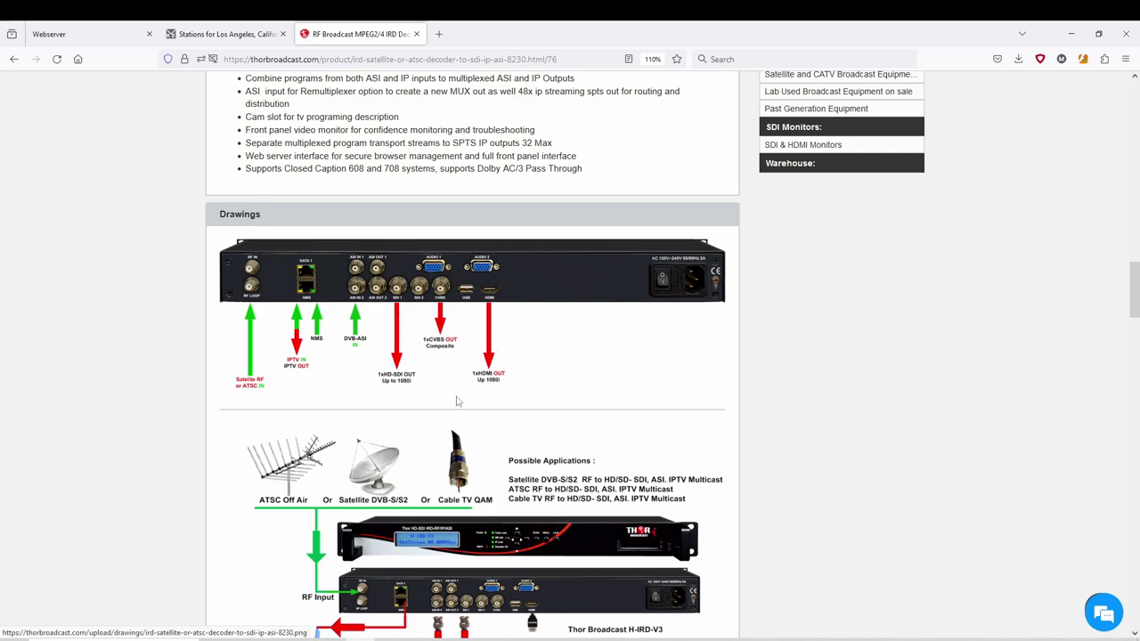
scroll(153, 425, down, 8)
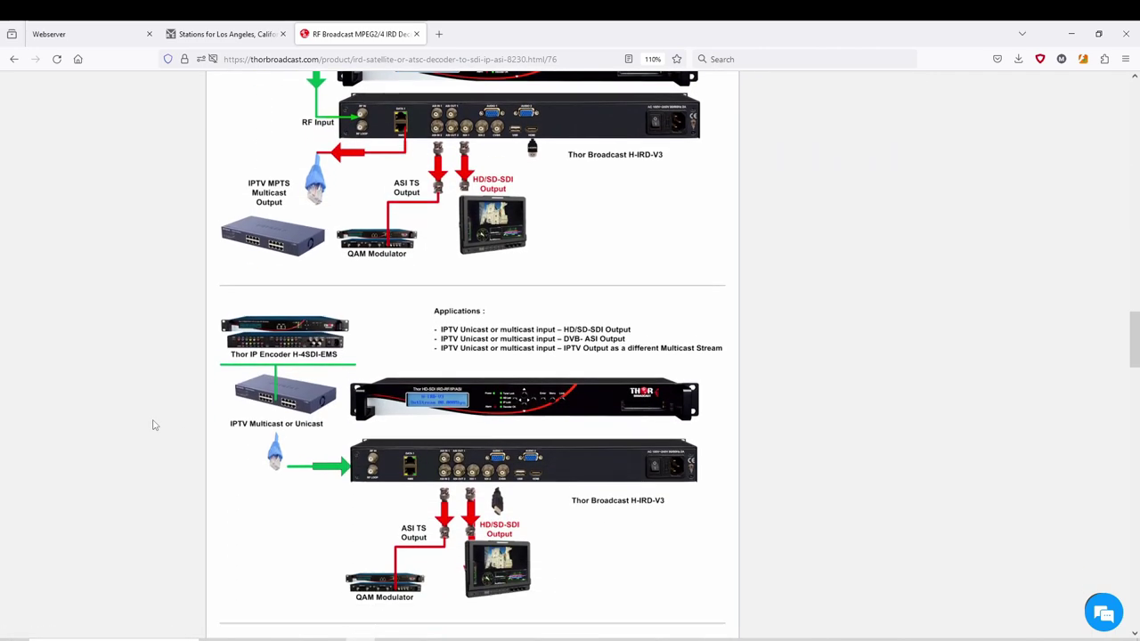
scroll(152, 425, down, 3)
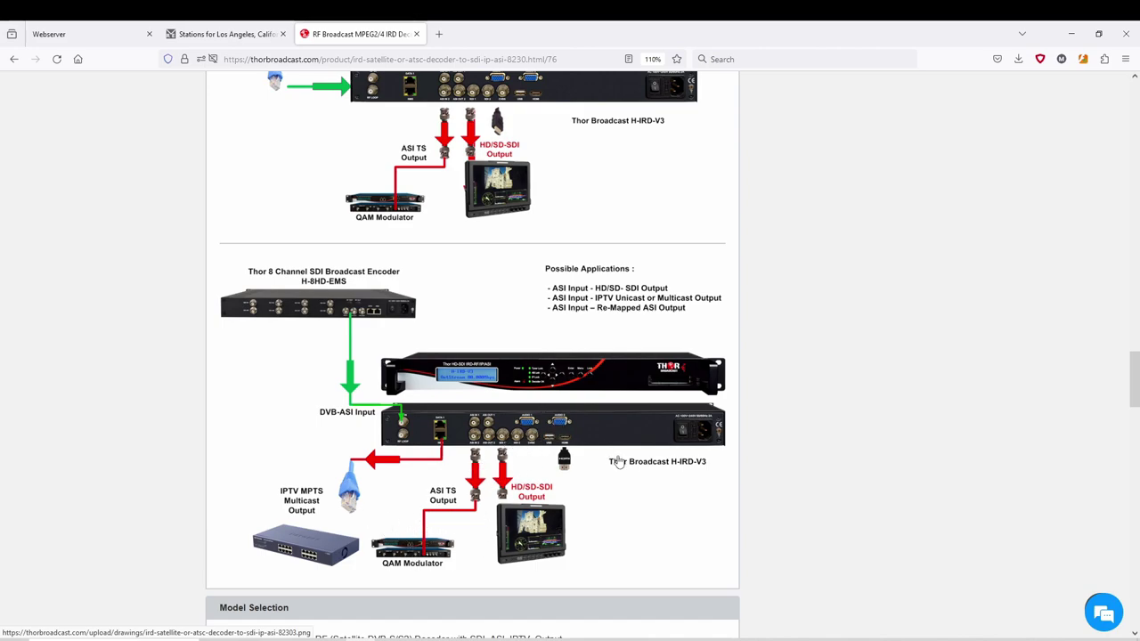
scroll(770, 462, down, 1)
scroll(770, 462, down, 3)
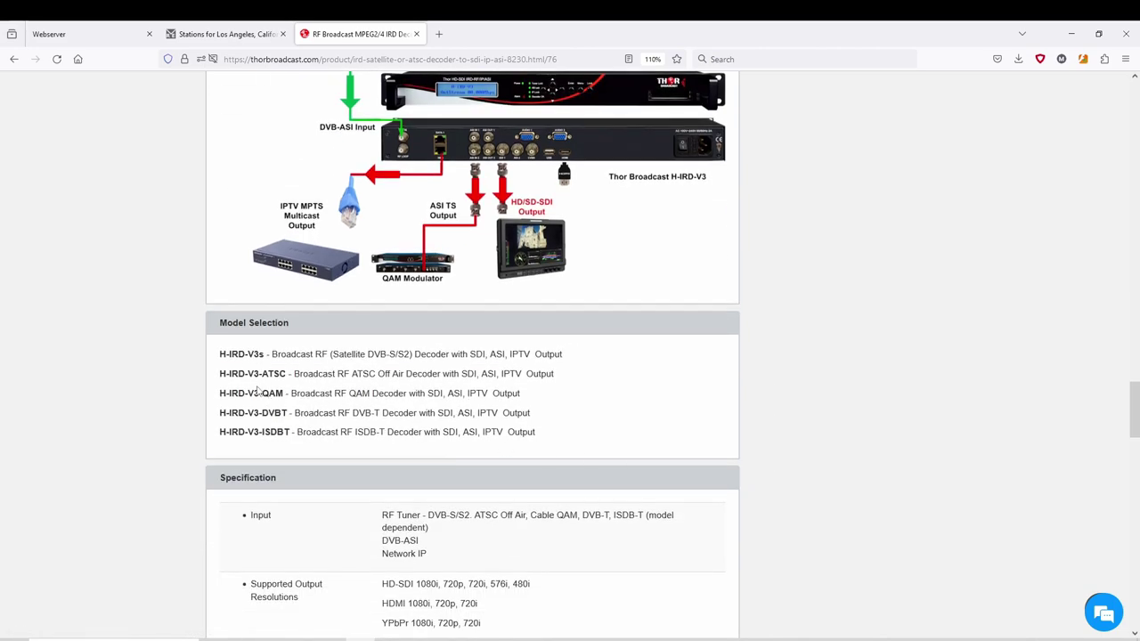
drag(210, 354, 424, 433)
click(437, 475)
scroll(437, 475, down, 4)
scroll(437, 478, down, 14)
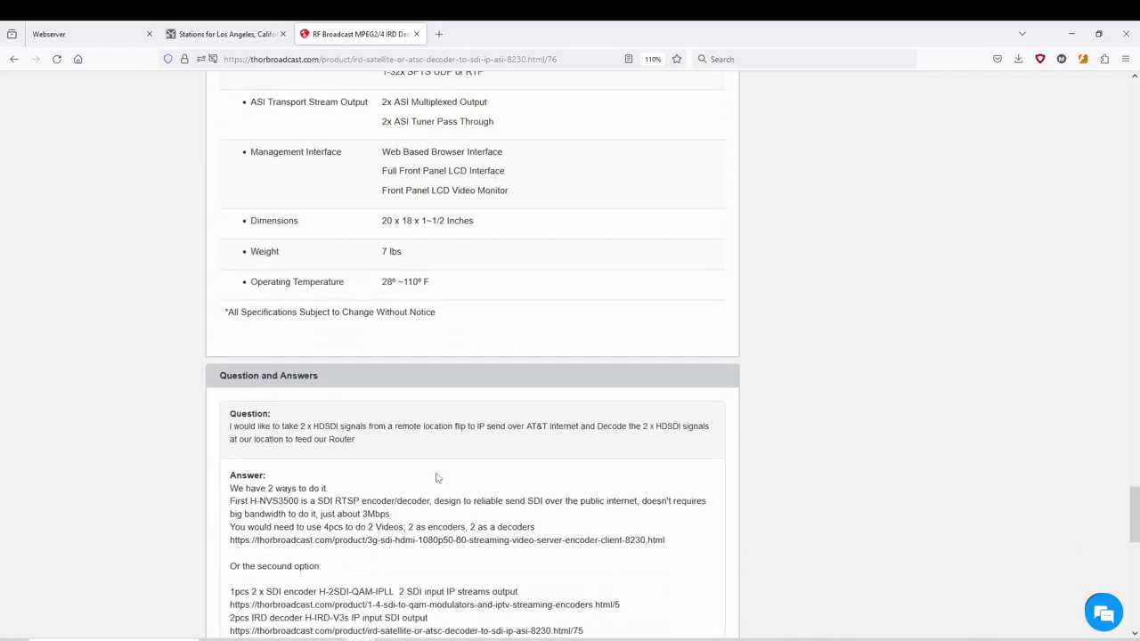
scroll(407, 470, down, 3)
scroll(387, 445, up, 20)
Open the web interface's Tuner page and bring up Tuner 1's frequency editor showing 750.000 MHz.
click(80, 34)
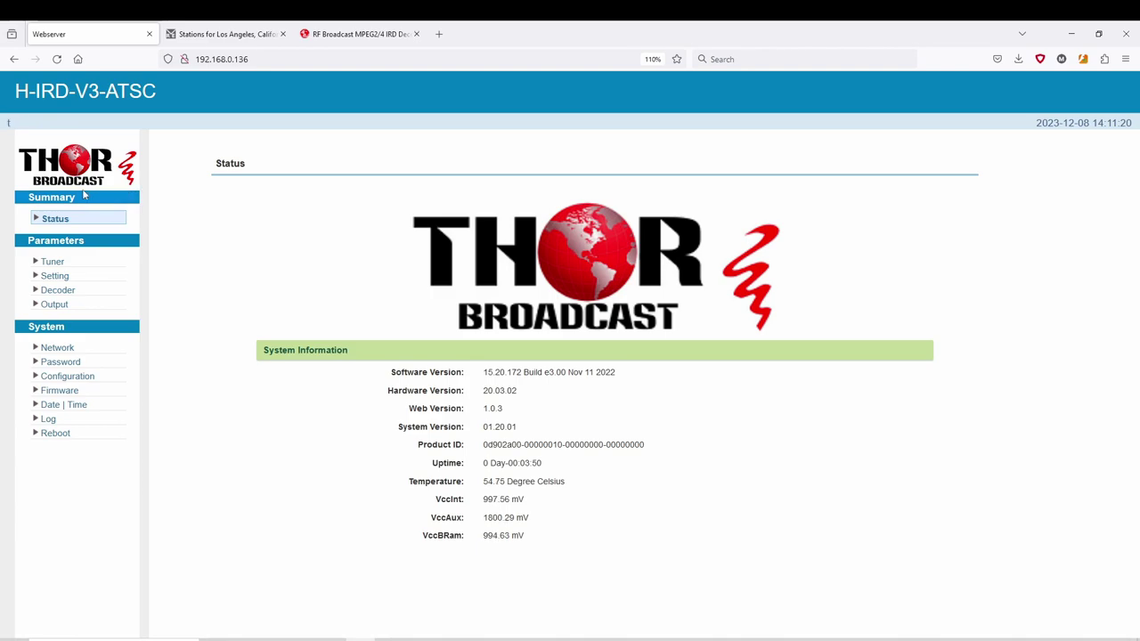
click(51, 262)
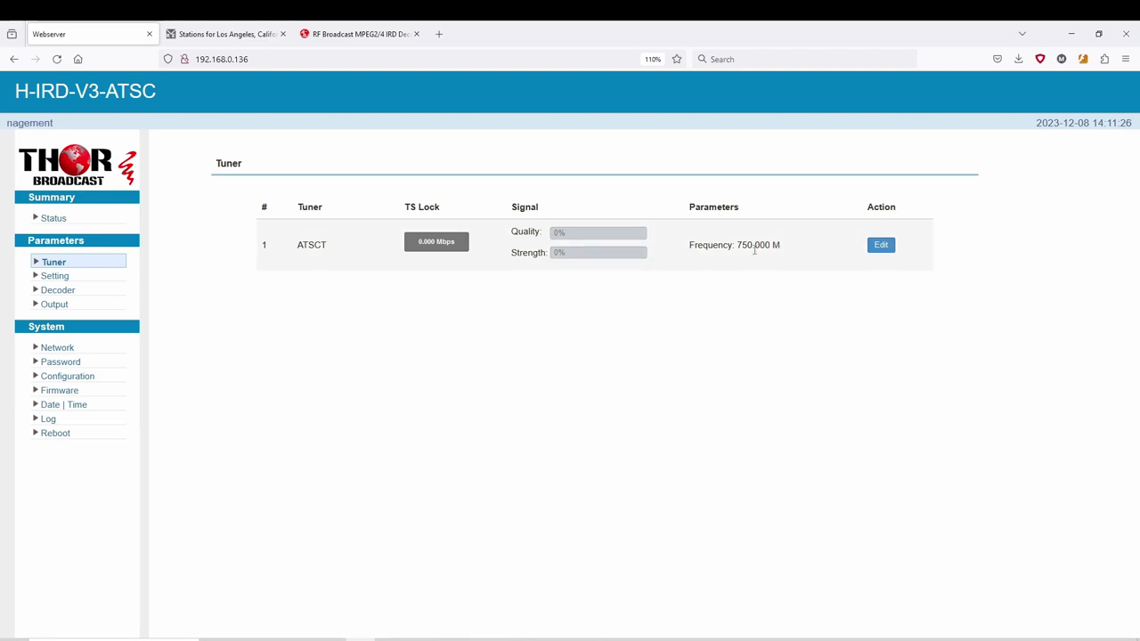
drag(781, 246, 677, 248)
click(809, 261)
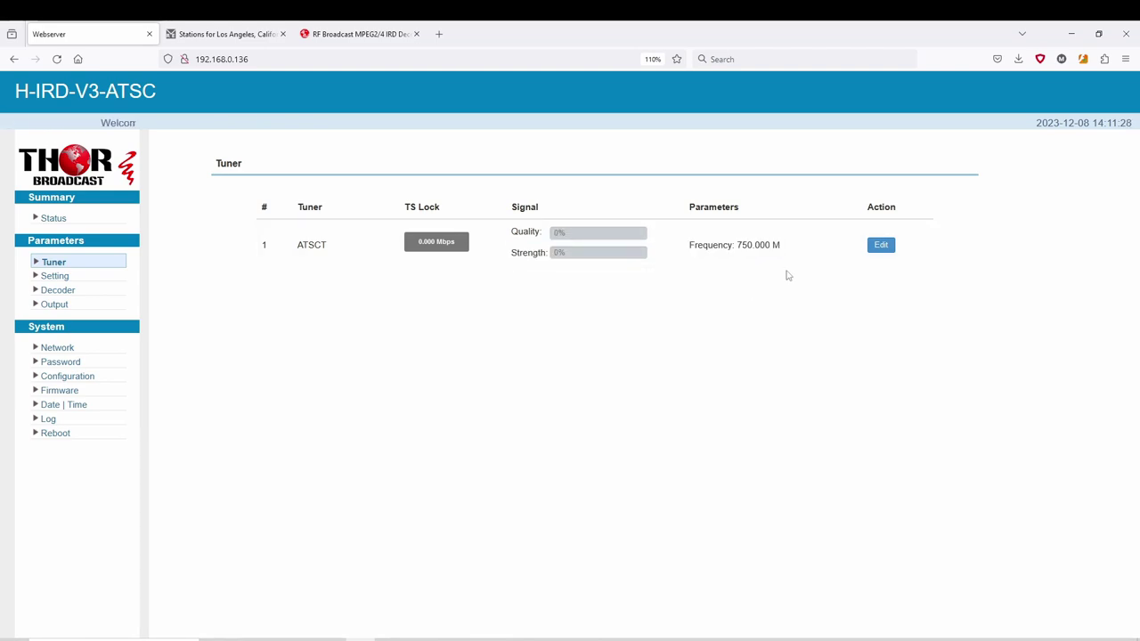
click(881, 248)
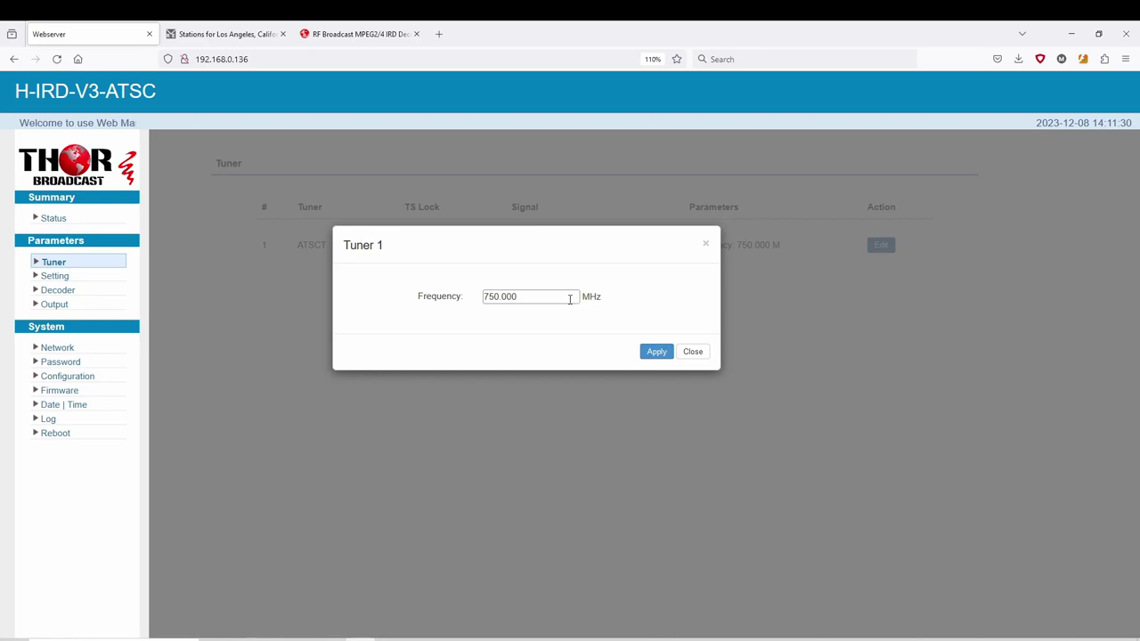
Find KTLA 05-1 on channel 35.3 in the Los Angeles station list, then switch to the ATSC chart.
click(216, 33)
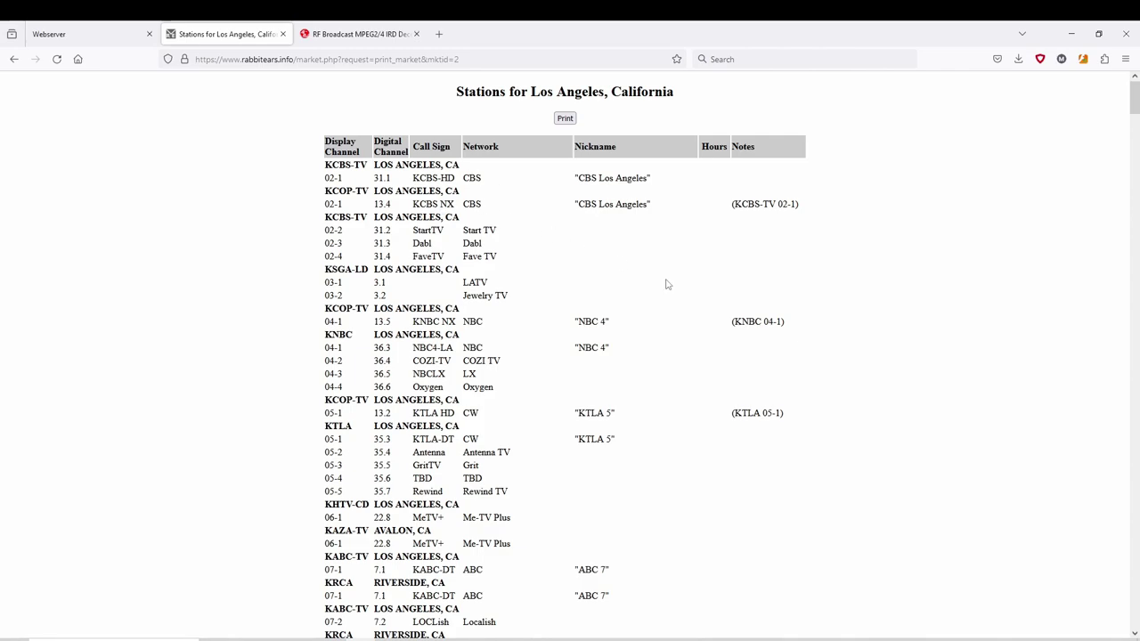
scroll(666, 284, down, 3)
scroll(603, 447, down, 12)
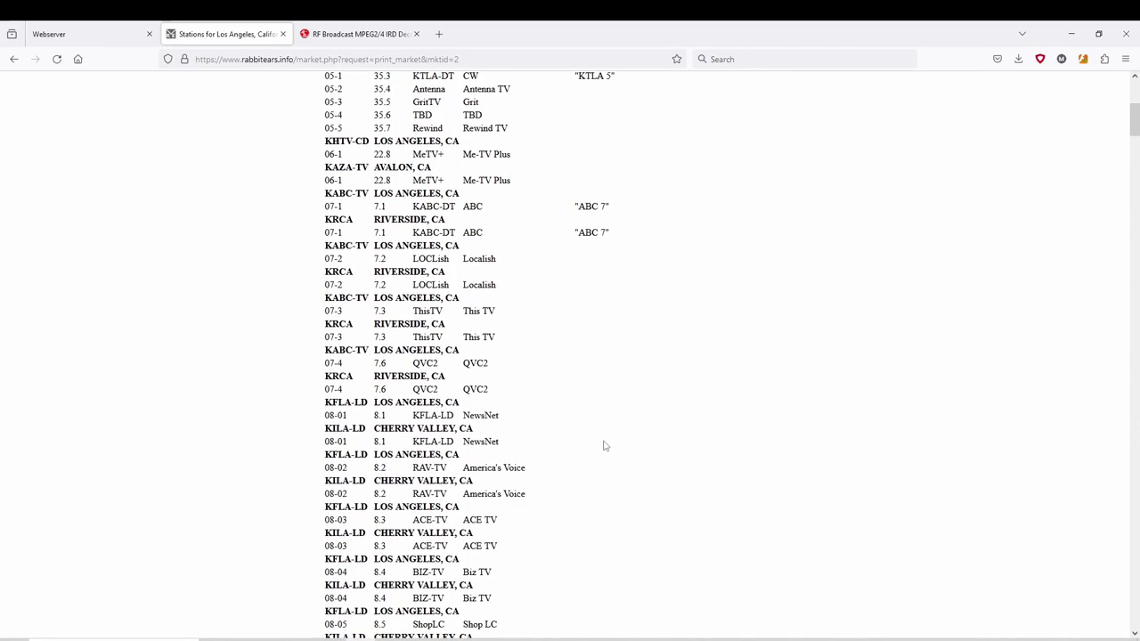
scroll(615, 420, up, 15)
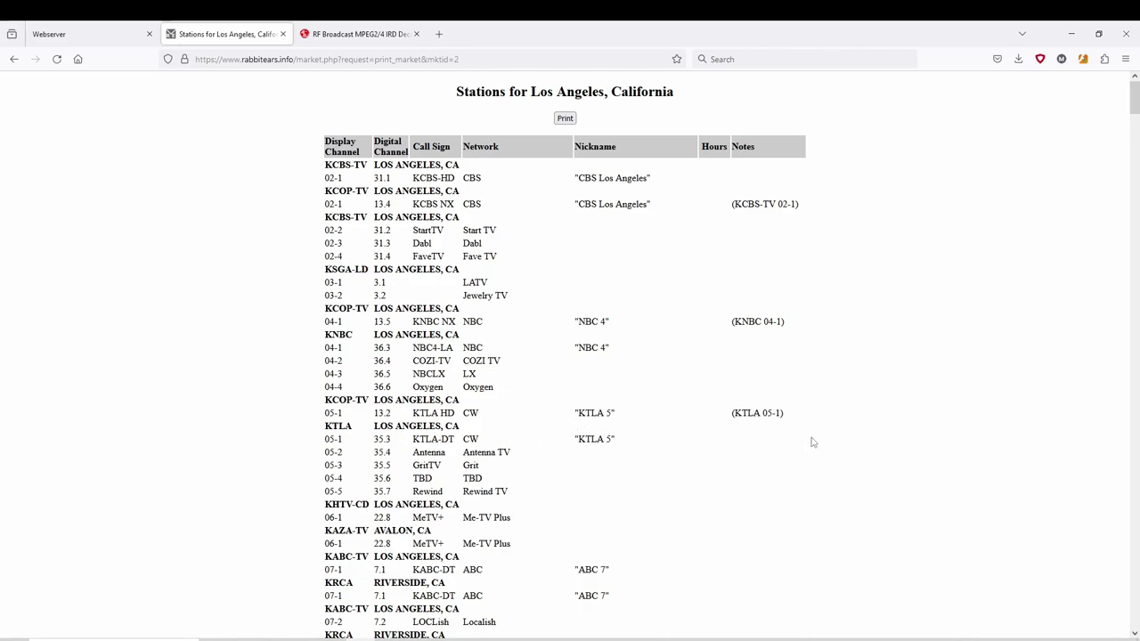
mouse_move(323, 436)
mouse_down()
mouse_move(460, 427)
mouse_move(460, 439)
mouse_move(330, 440)
mouse_up()
click(509, 450)
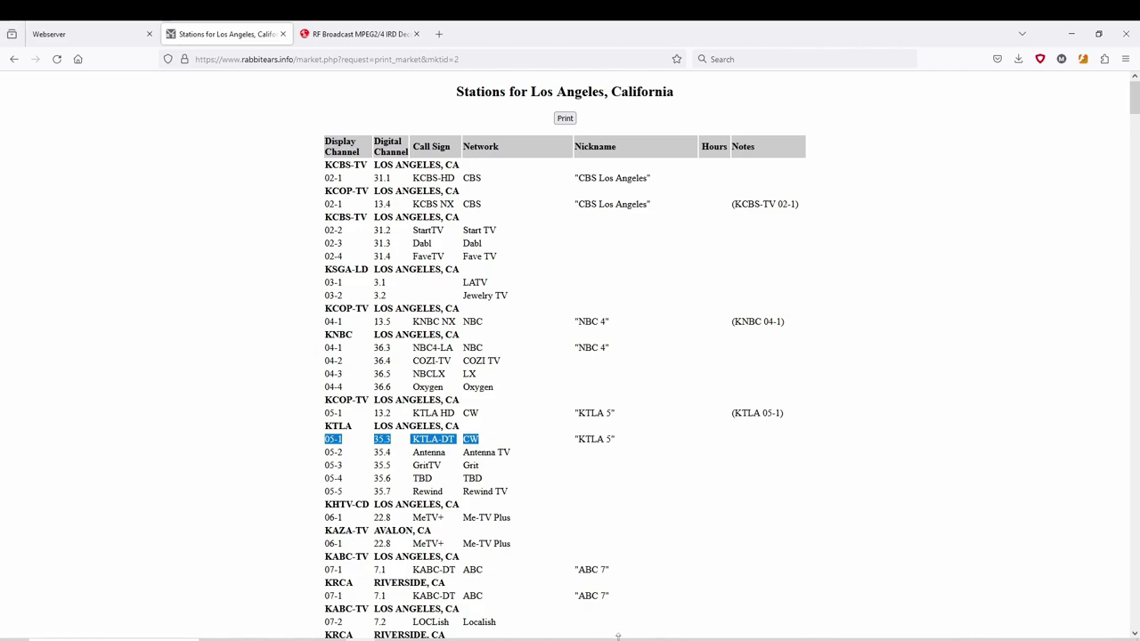
key(alt+Tab)
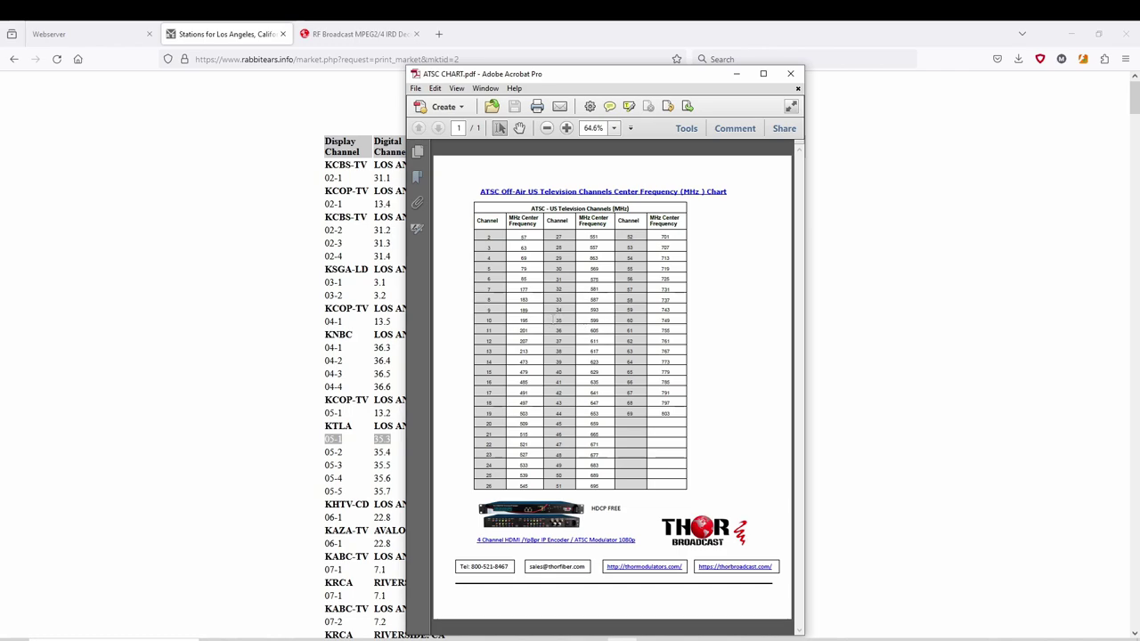
Look up channel 35's center frequency in the ATSC chart, then highlight the KTLA 5 rows in the station list.
drag(557, 319, 610, 326)
click(600, 323)
click(296, 367)
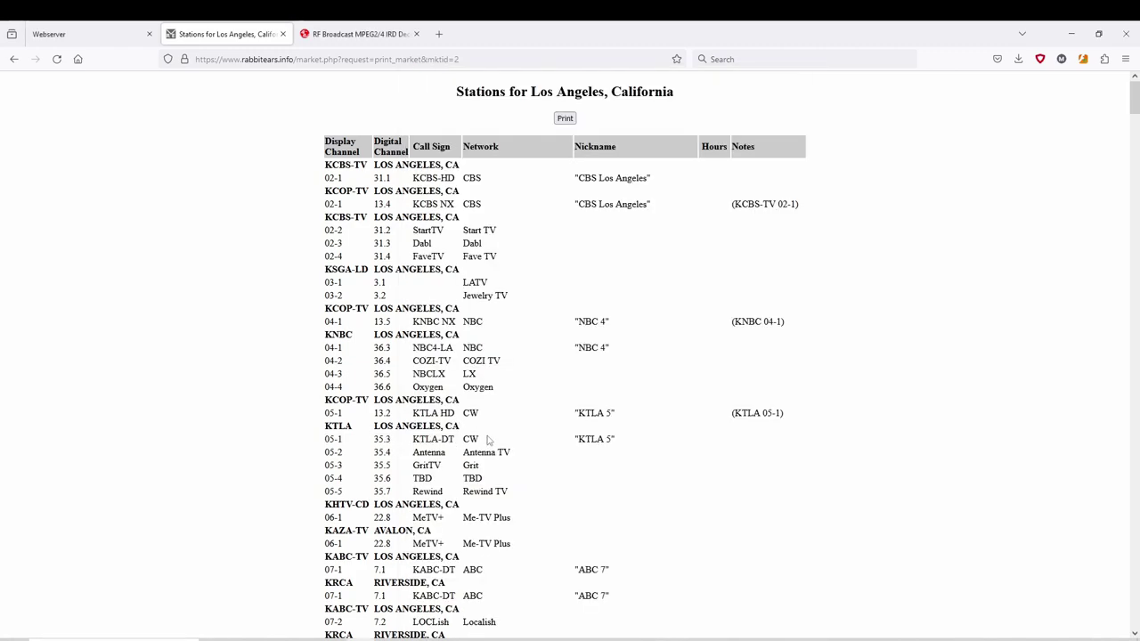
drag(487, 447, 485, 438)
Enter 599 MHz as Tuner 1's frequency in the web interface and apply it.
click(302, 305)
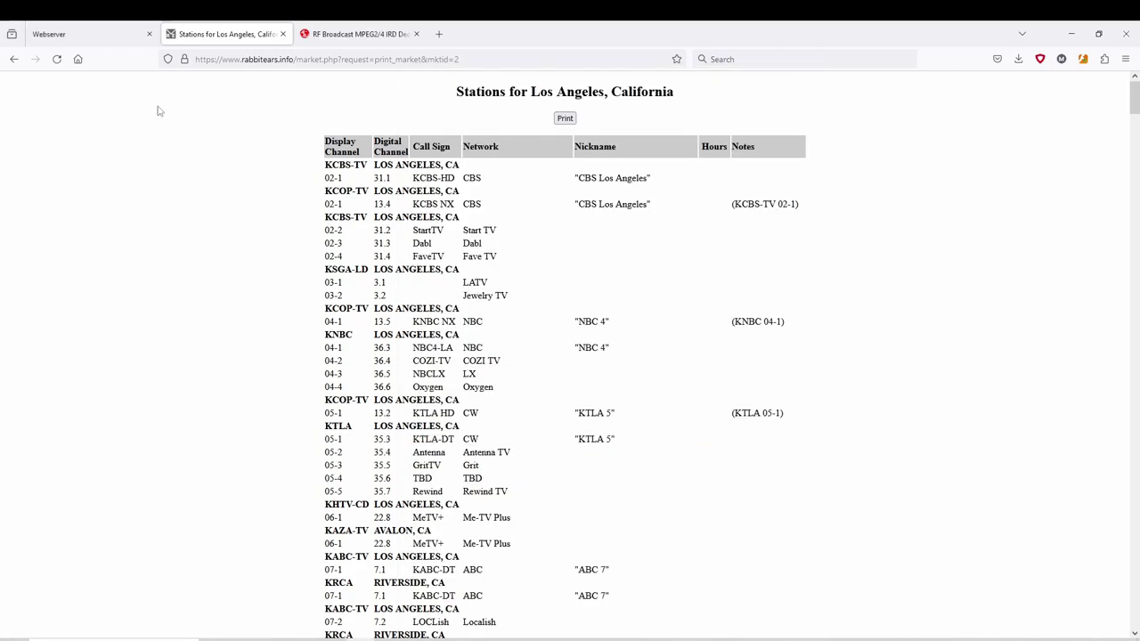
click(89, 36)
drag(534, 297, 445, 295)
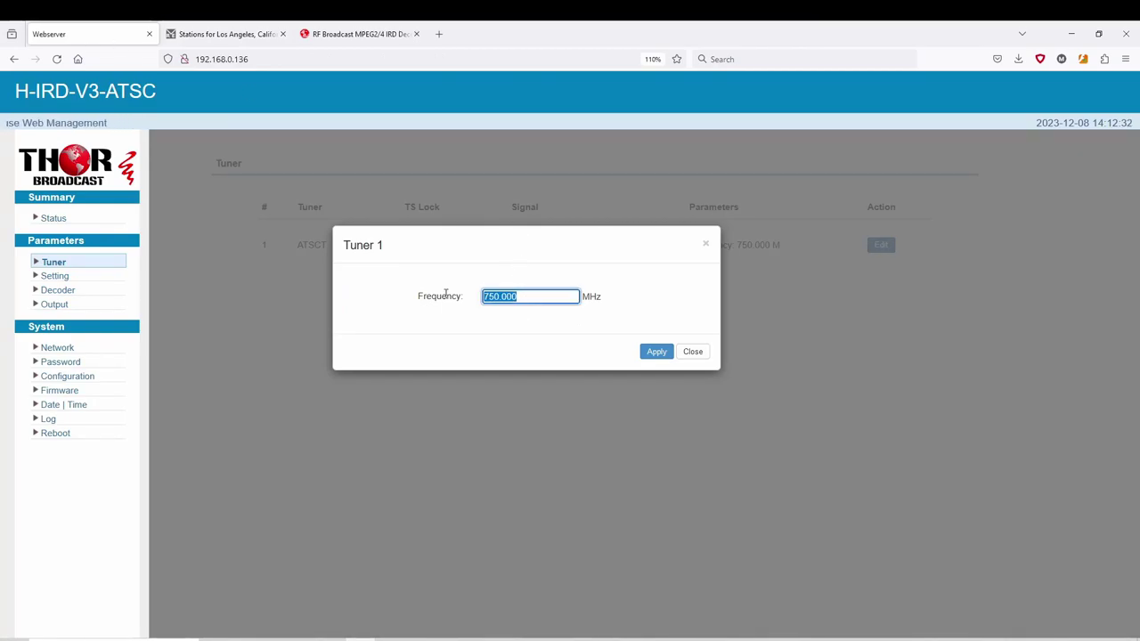
text(599)
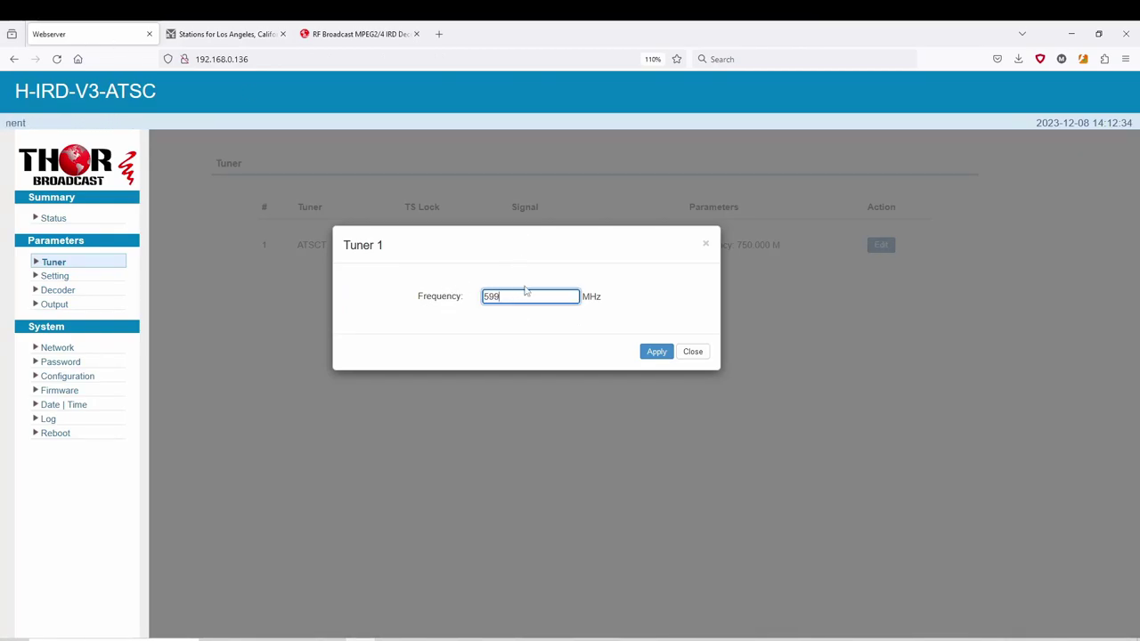
click(650, 352)
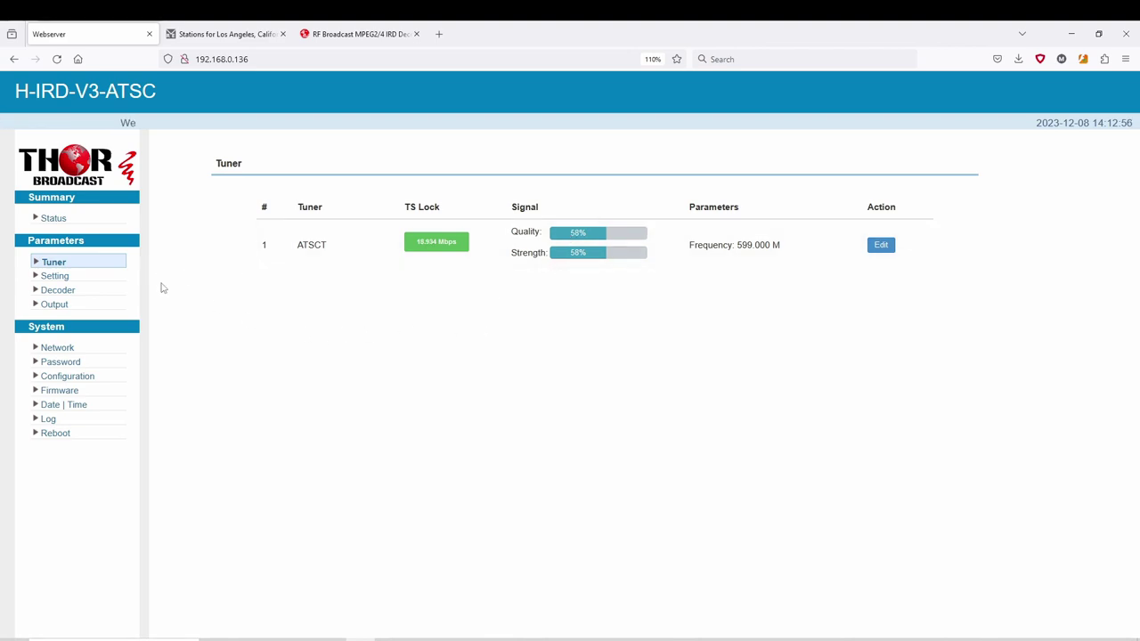
Browse the CI Card, CAM Menu, BISS, PID Bypass and PCR Adjust settings, then return to Mux.
click(56, 277)
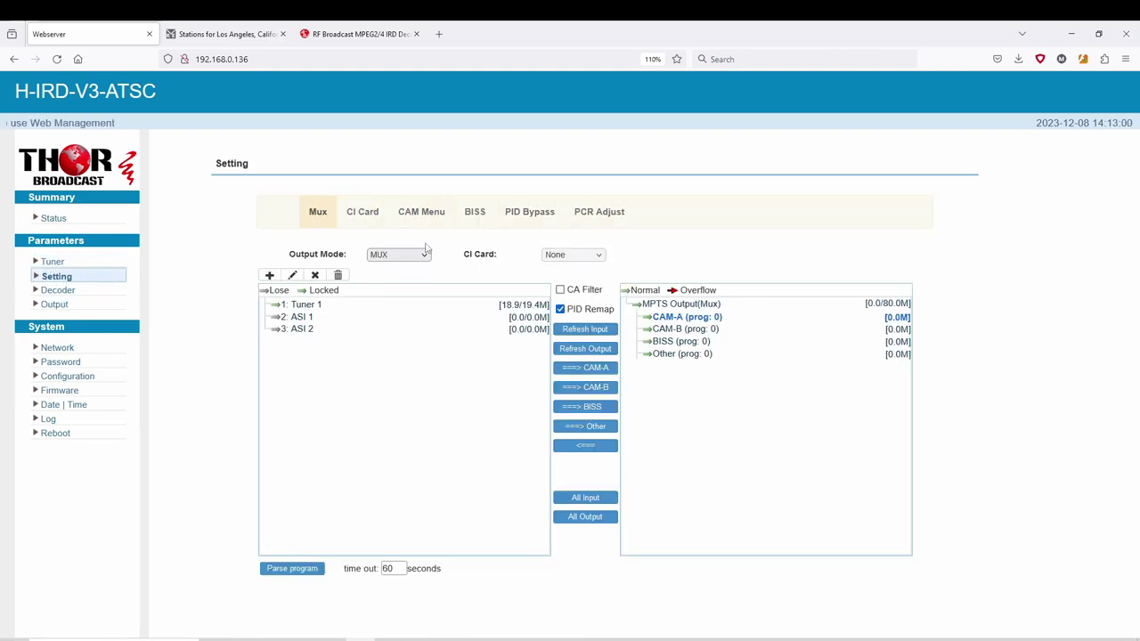
click(356, 212)
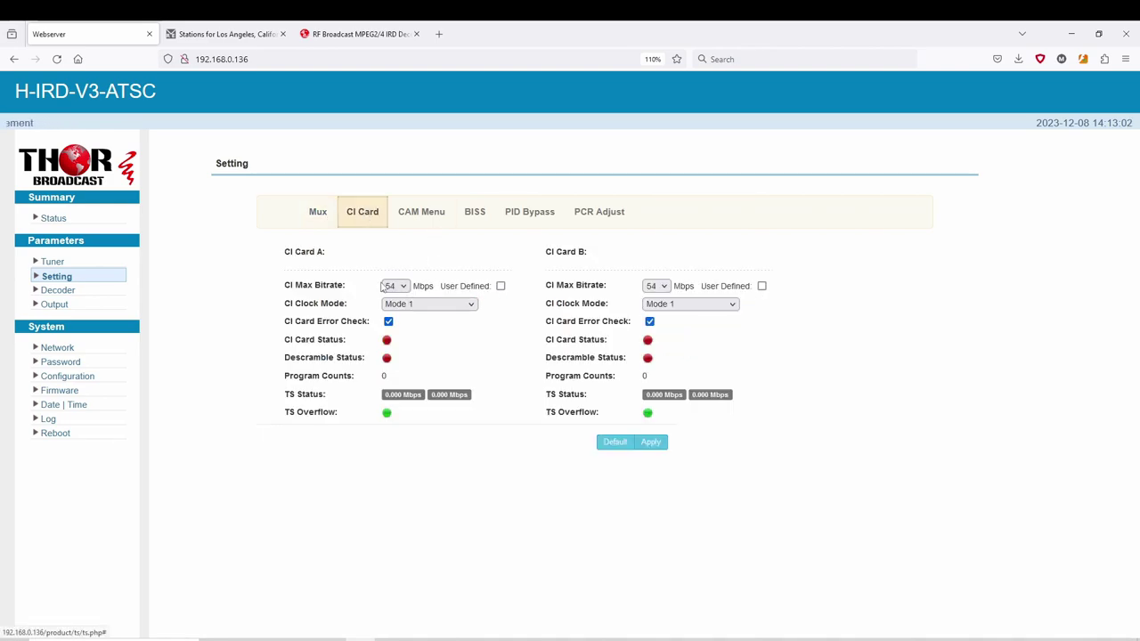
click(426, 211)
click(490, 218)
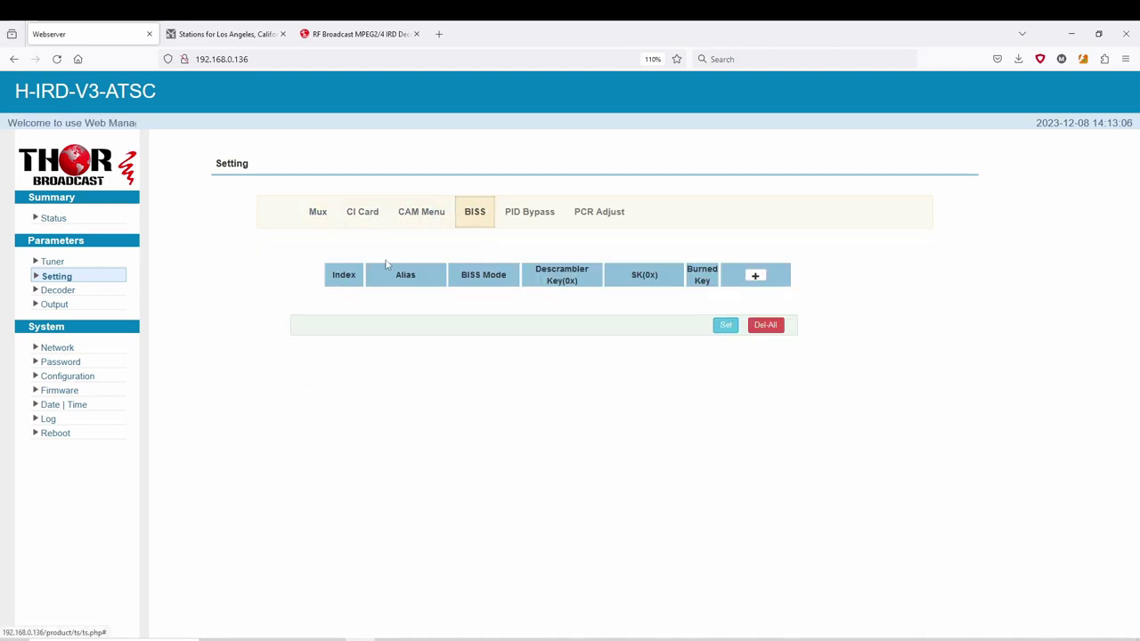
click(512, 223)
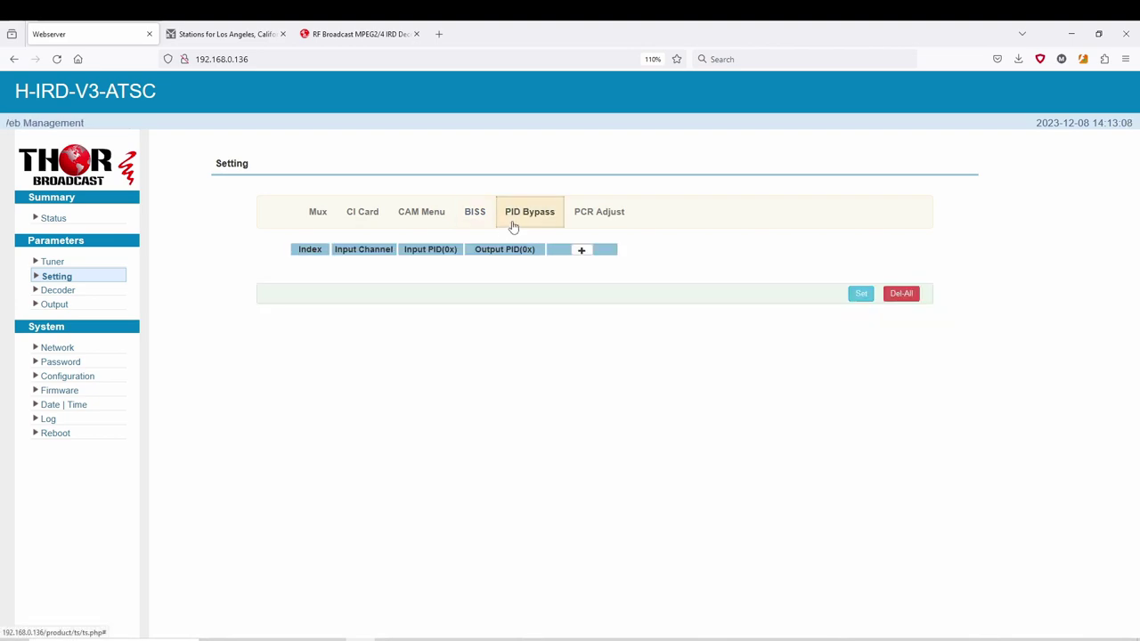
click(597, 220)
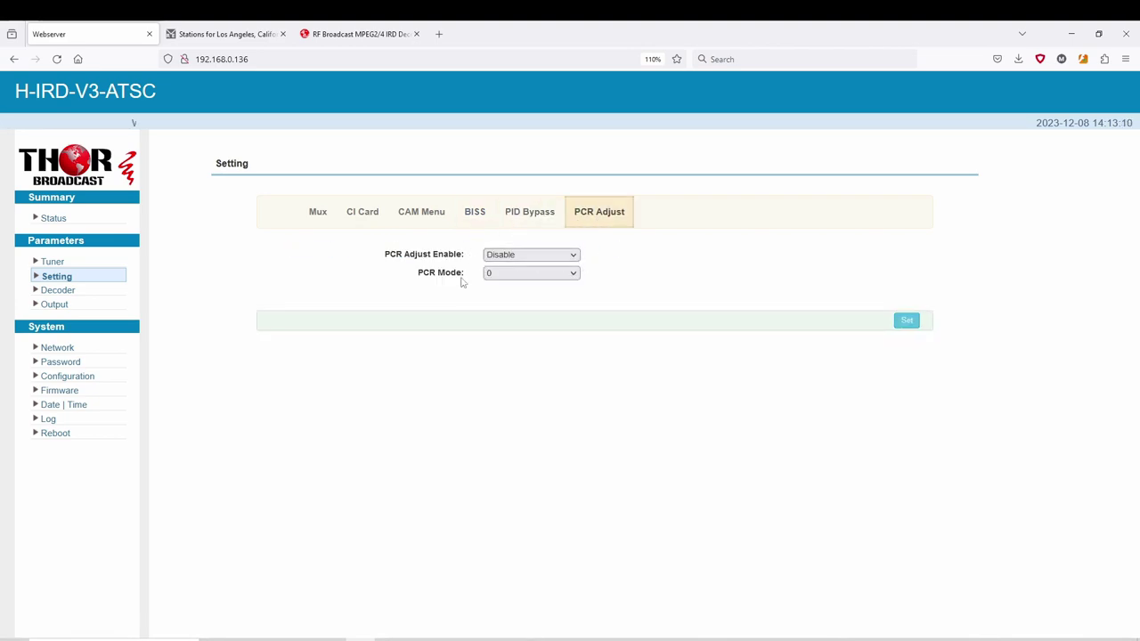
click(316, 213)
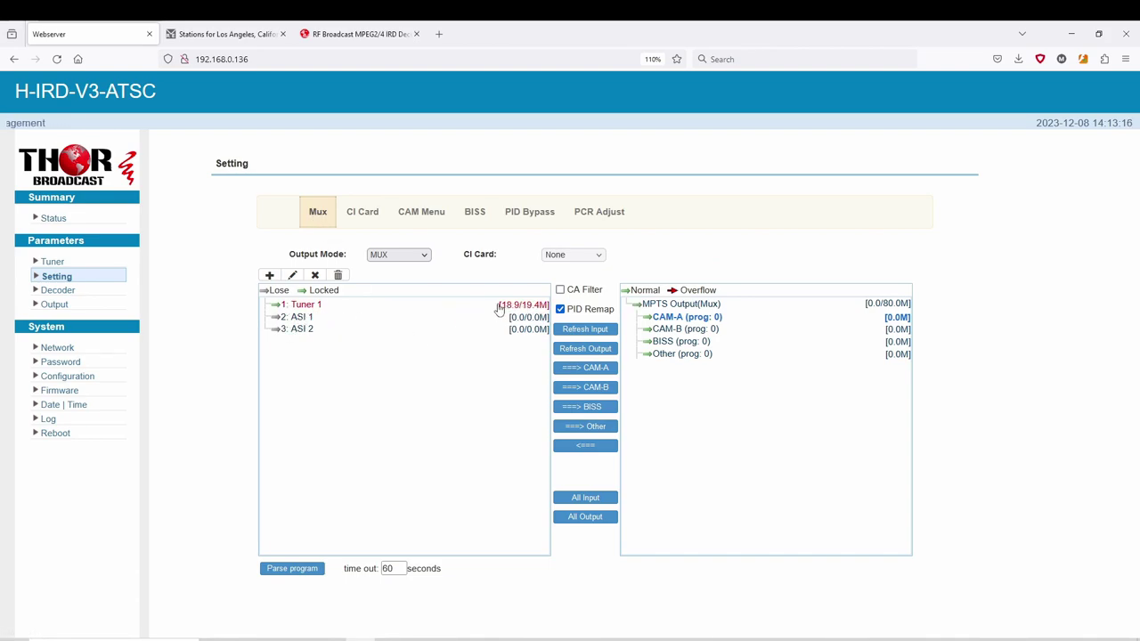
Select Tuner 1 and parse its stream, discovering six programs.
click(277, 306)
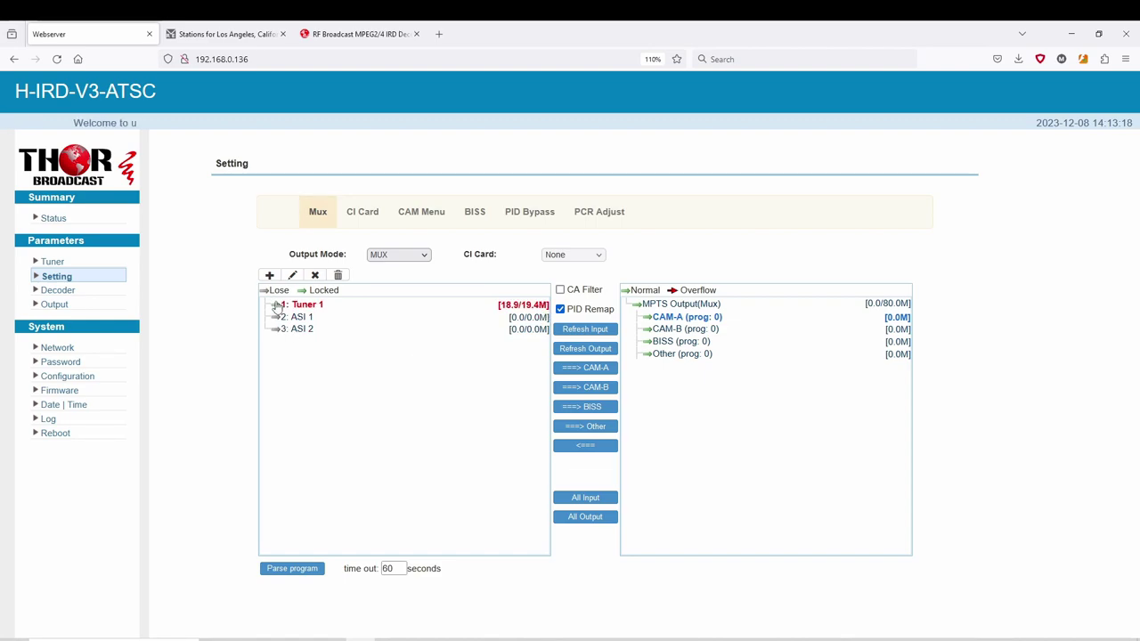
click(290, 569)
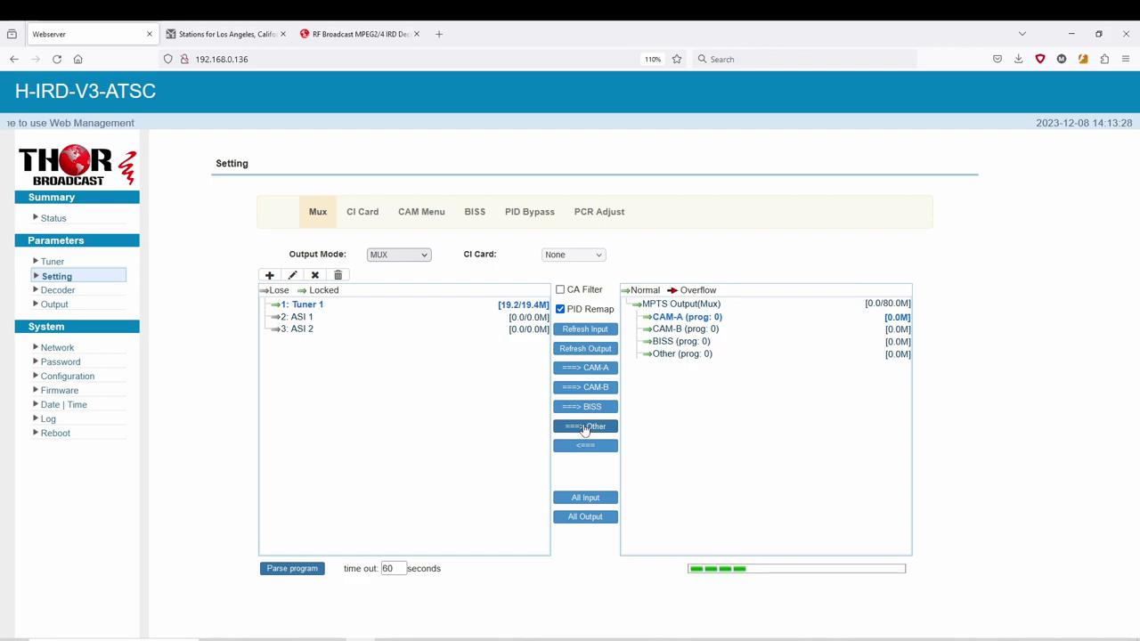
click(584, 427)
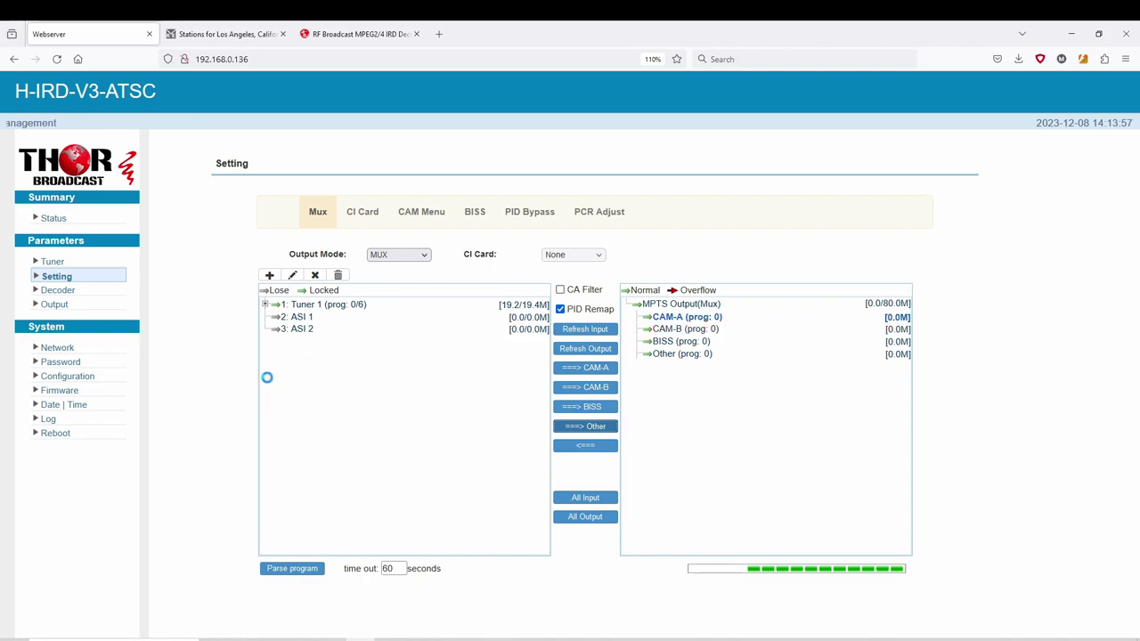
Tick KTLA-DT, Antenna, GritTV, TBD, Rewind and KCOP-DT under Tuner 1 and move them to Other.
click(265, 305)
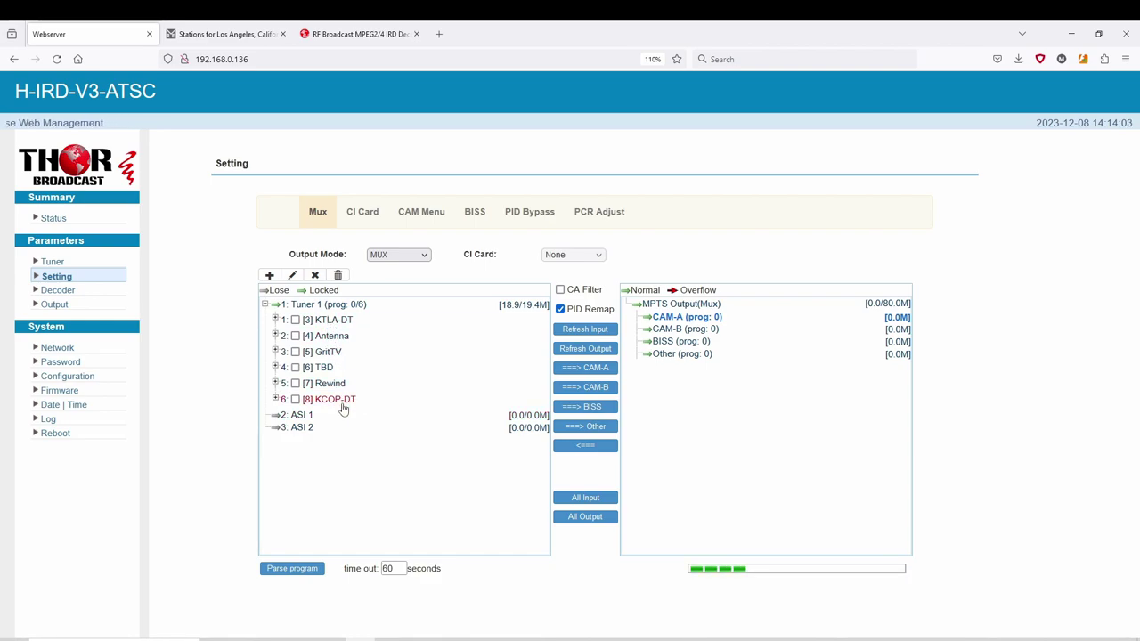
click(294, 319)
click(294, 336)
click(295, 351)
click(294, 367)
click(295, 384)
click(295, 400)
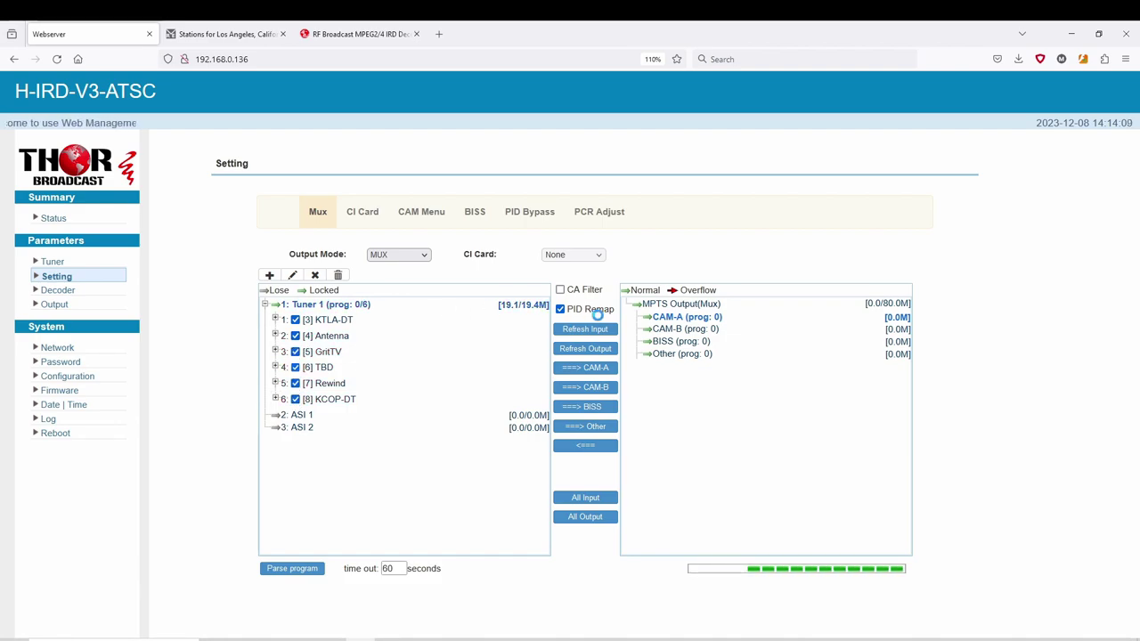
click(590, 430)
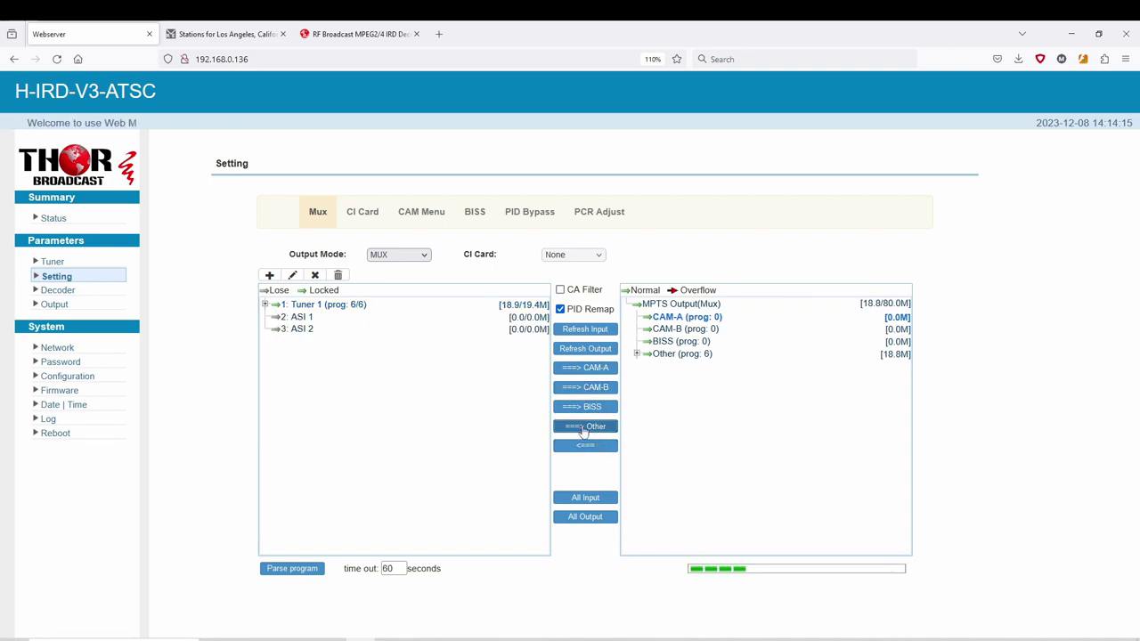
Enable all six programs, KTLA-DT through KCOP-DT, in the expanded Other output.
click(637, 355)
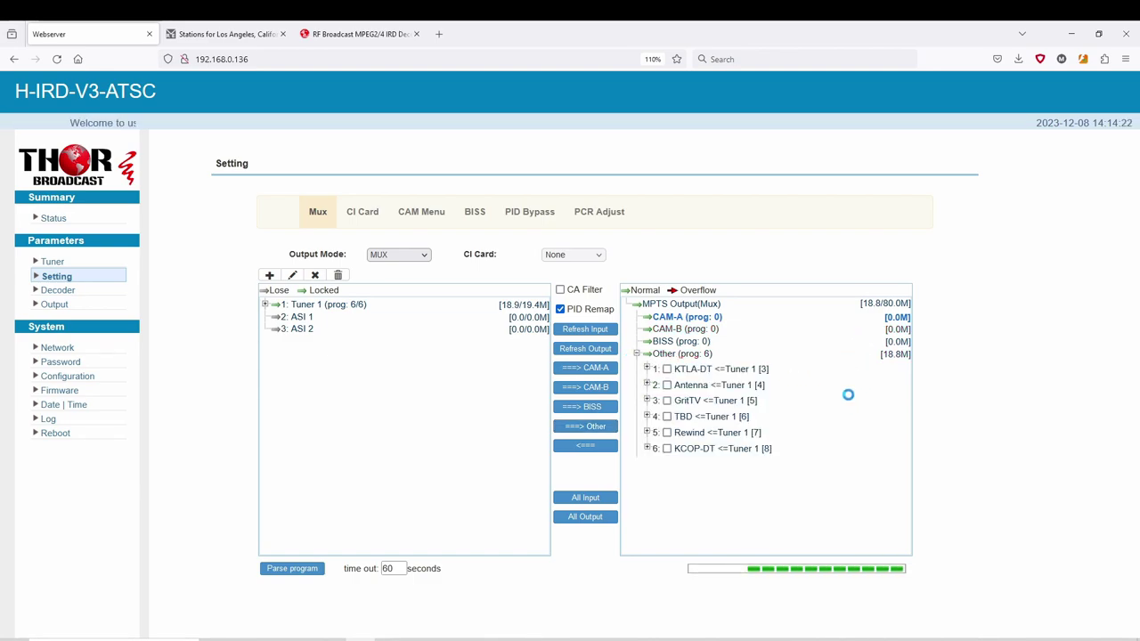
click(667, 368)
click(667, 384)
click(666, 401)
click(667, 416)
click(667, 433)
click(667, 448)
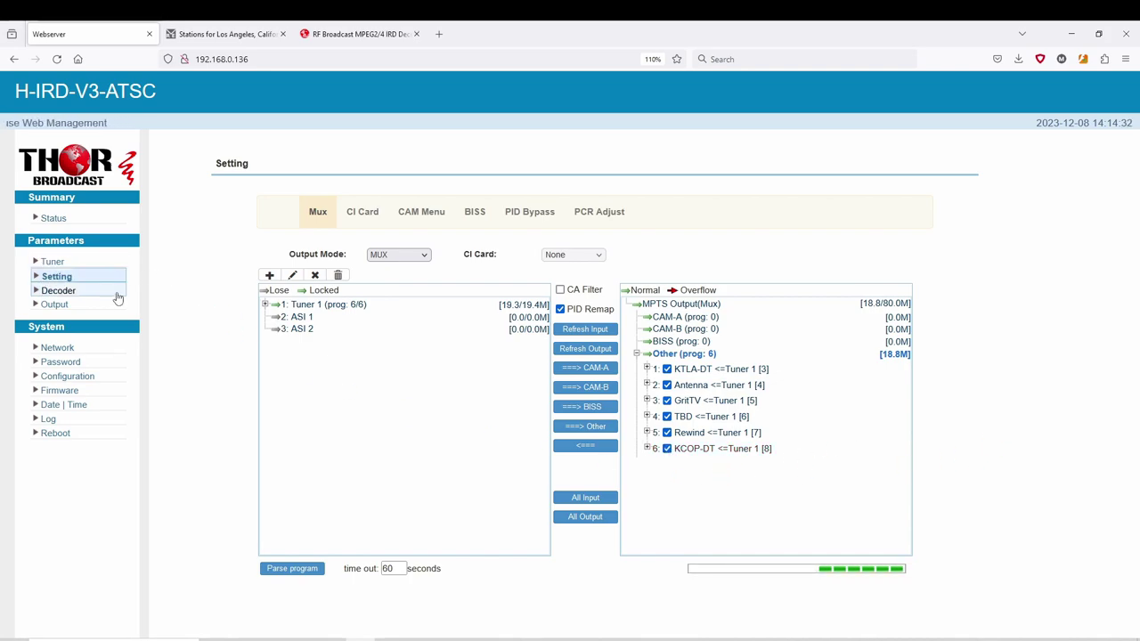
On the Decoder page, keep the 1080P@50 video format and decode the KTLA-DT program.
click(67, 294)
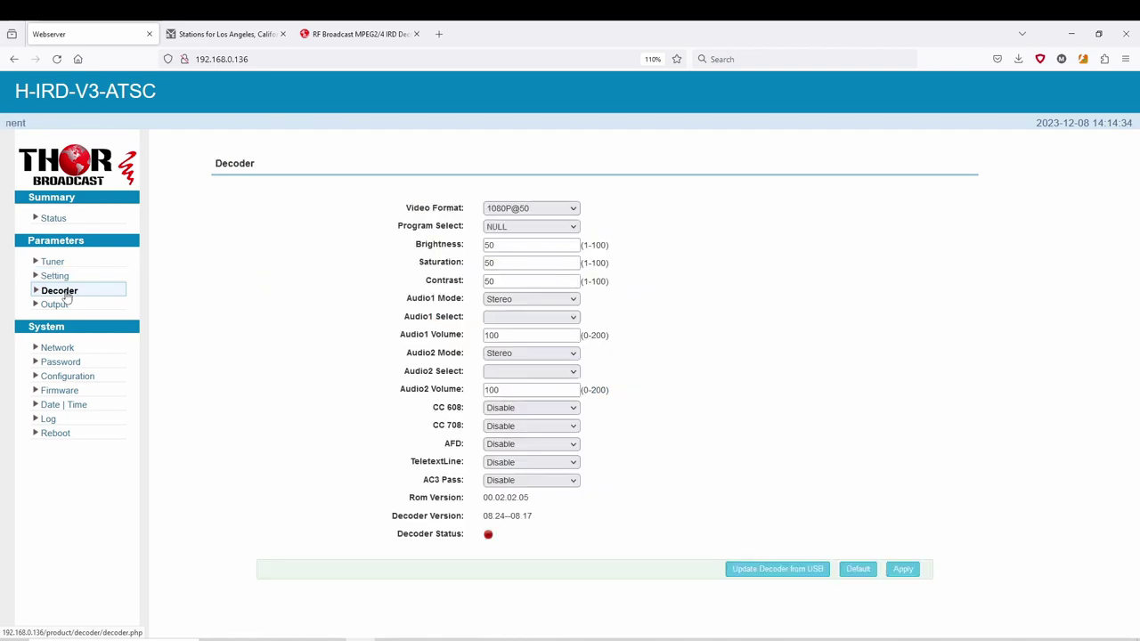
click(555, 210)
click(552, 209)
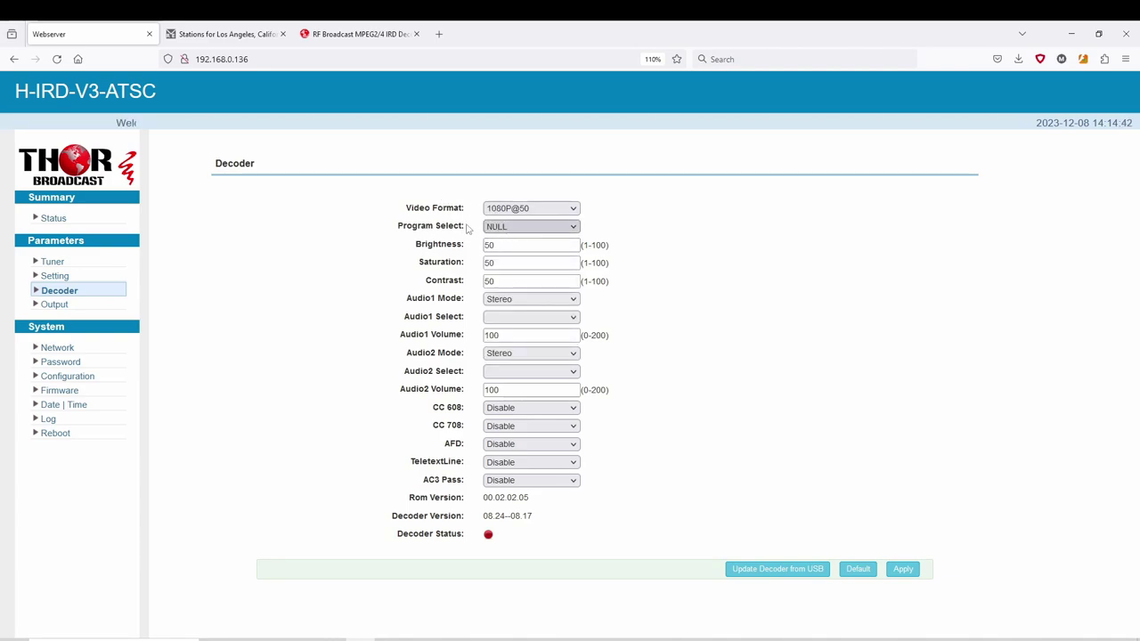
click(493, 227)
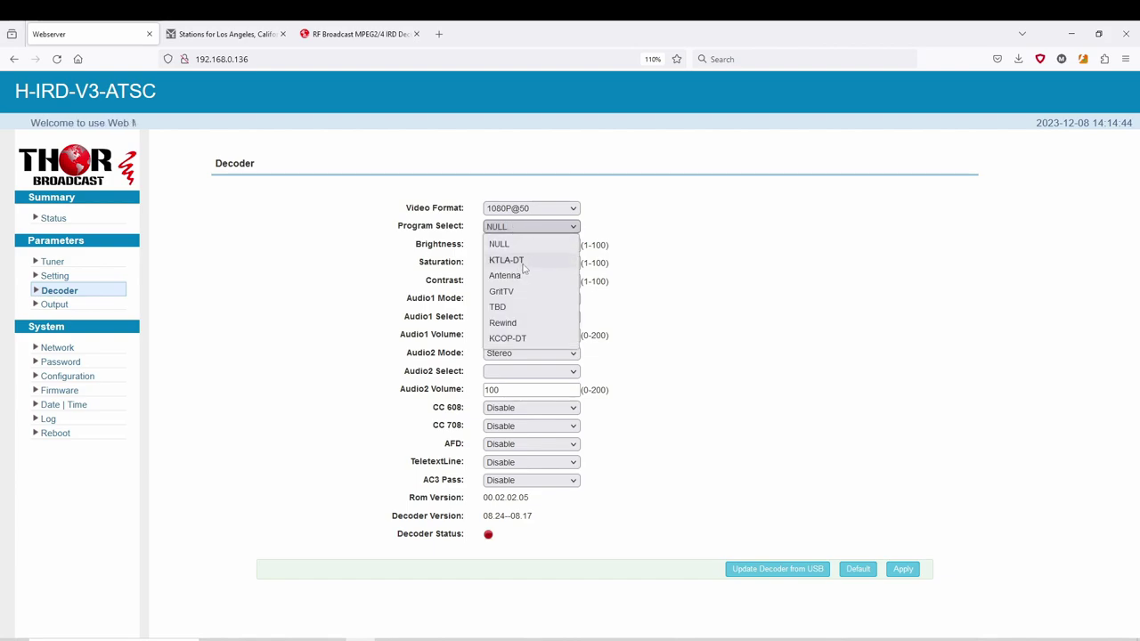
click(507, 260)
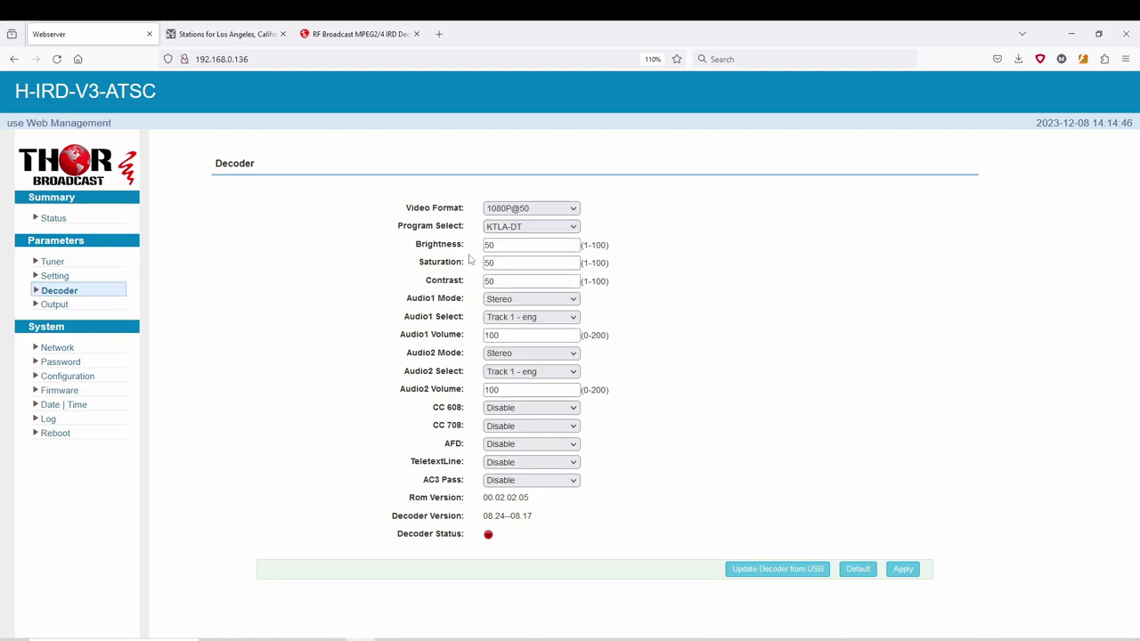
Keep English for audio 1 and leave AC3 pass-through off after briefly enabling it.
click(526, 317)
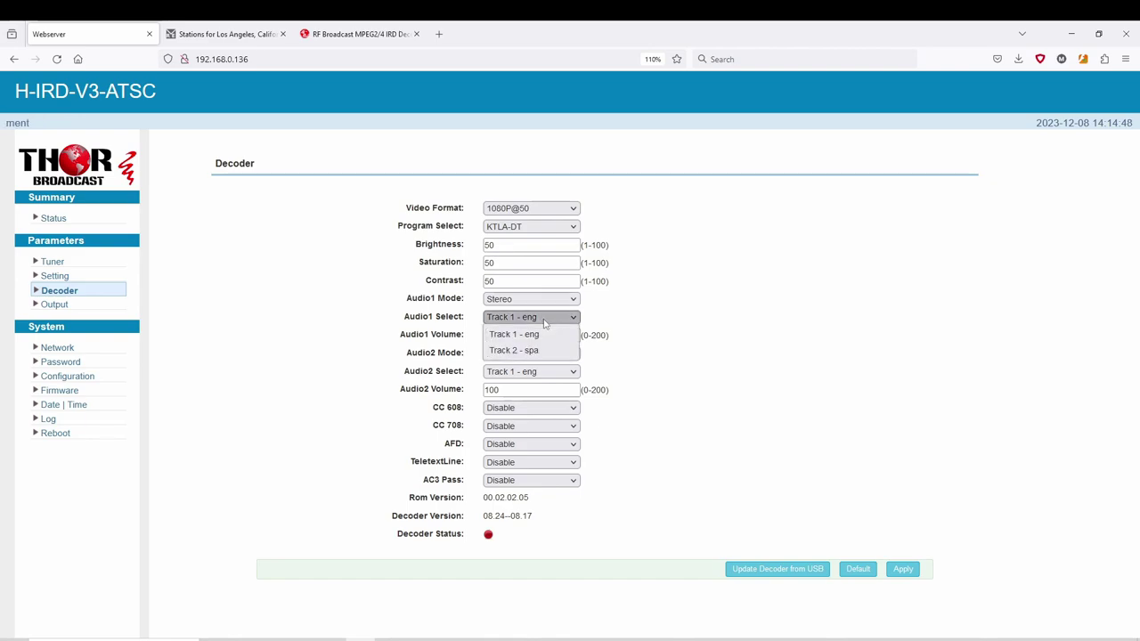
click(557, 319)
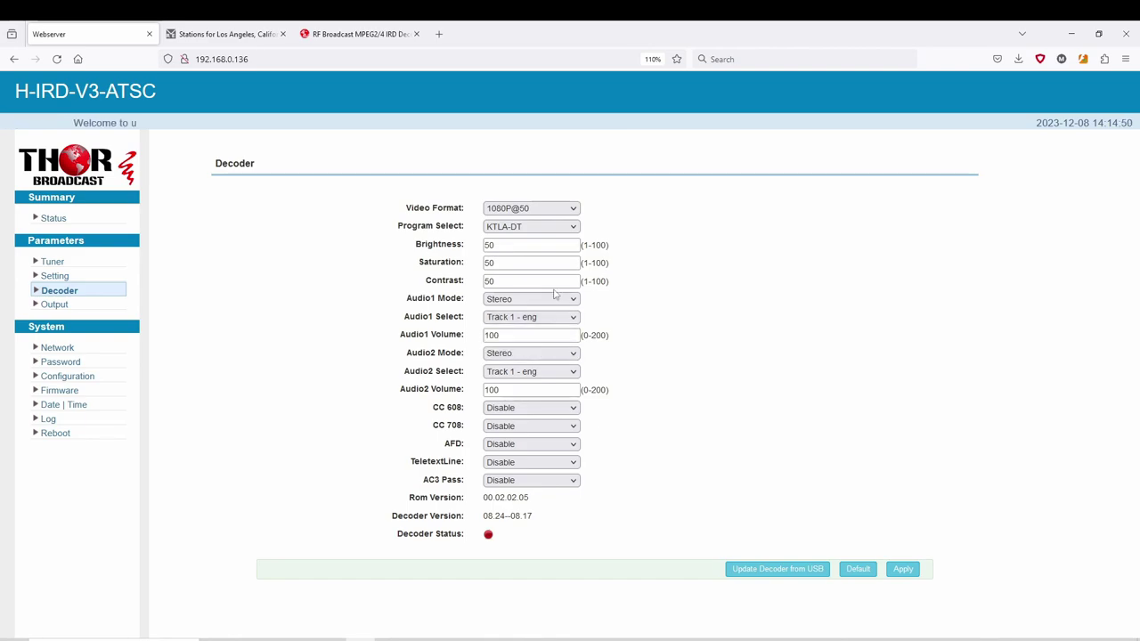
click(534, 481)
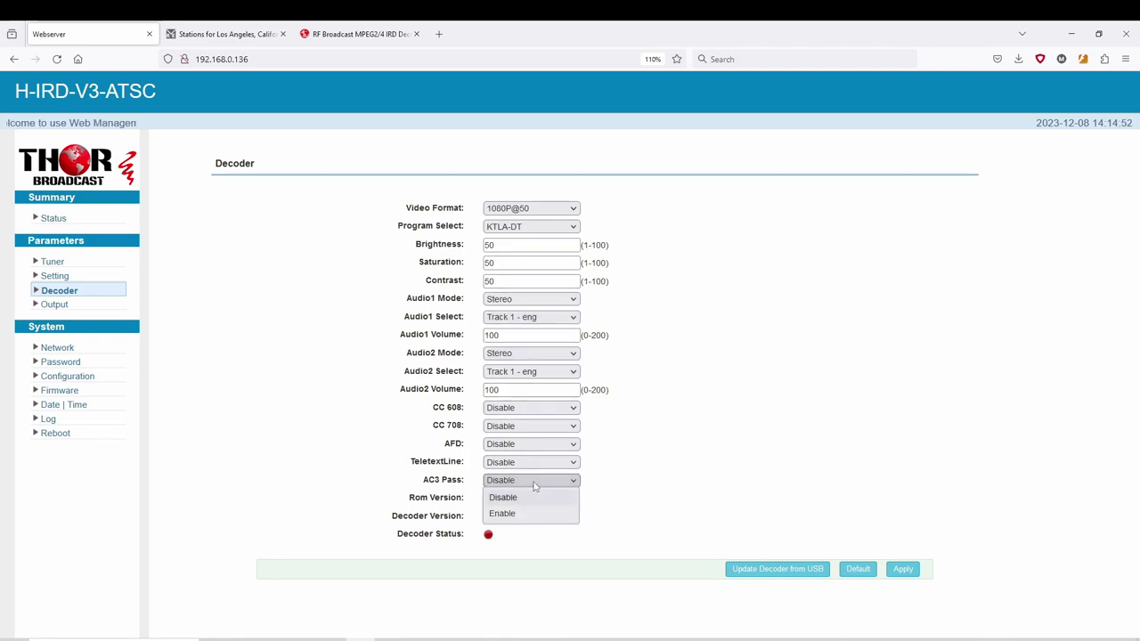
click(523, 513)
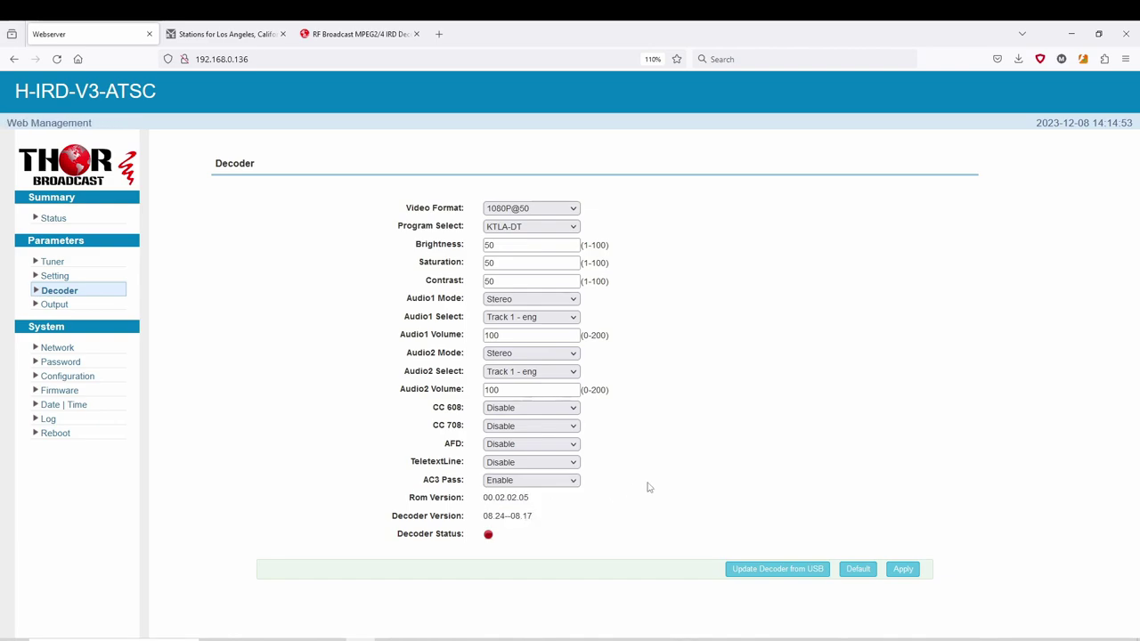
click(561, 481)
click(533, 496)
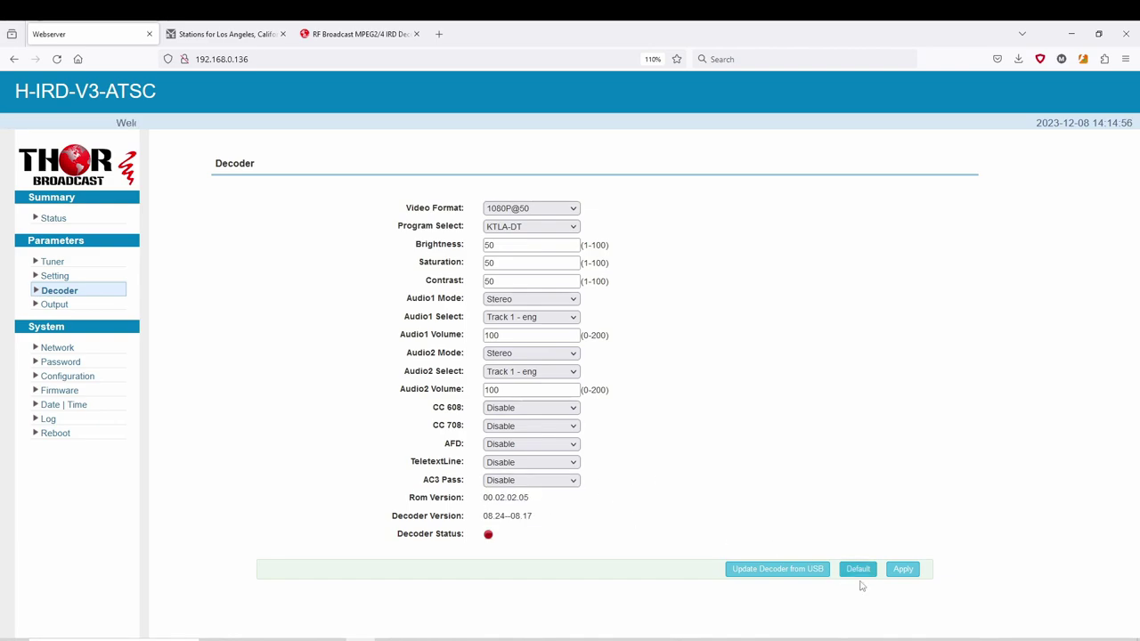
Keep both CC 608 and CC 708 captions set to Disable.
click(537, 411)
click(537, 410)
click(534, 429)
click(534, 422)
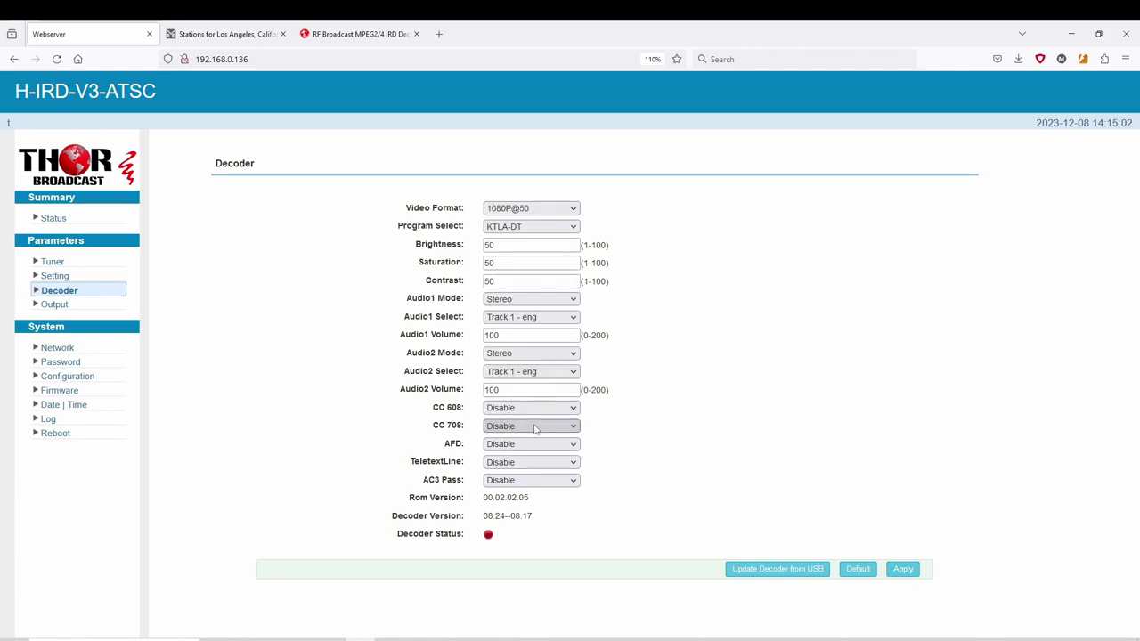
On the Output page, keep NORMAL character encoding and ASI output in Packet Mode.
click(55, 306)
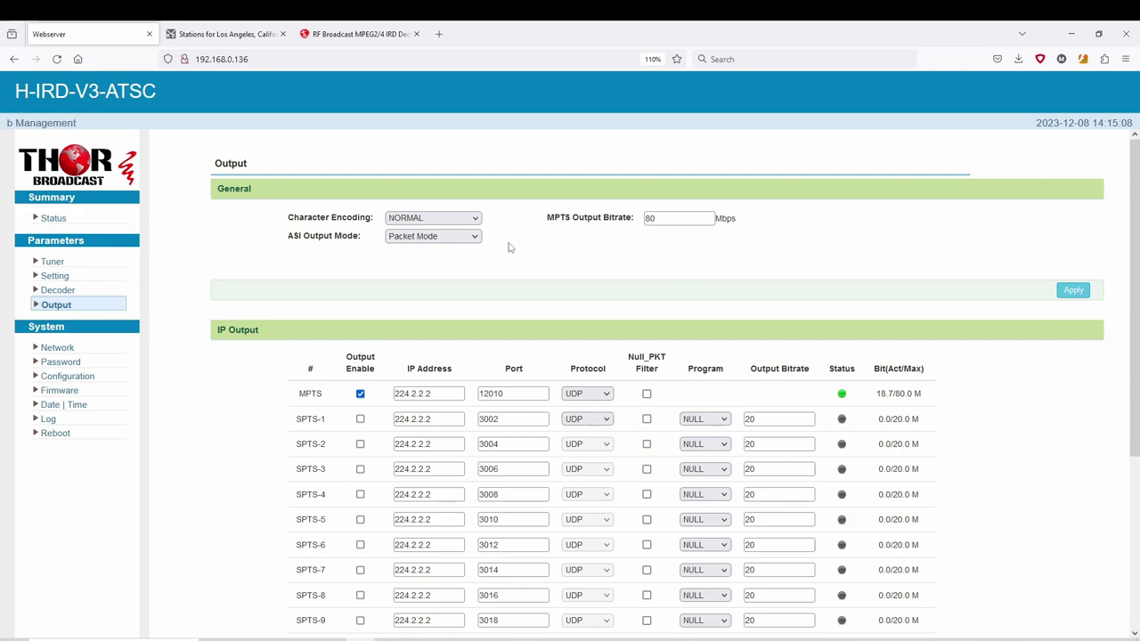
click(459, 220)
click(460, 226)
click(428, 239)
click(442, 242)
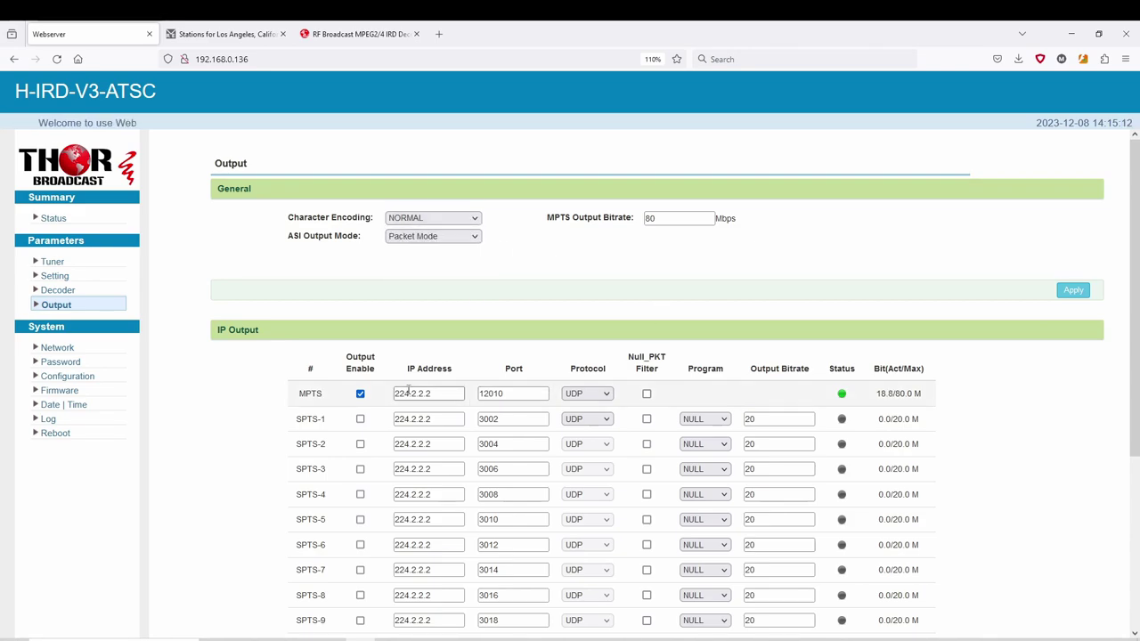
scroll(825, 303, down, 5)
scroll(824, 302, up, 3)
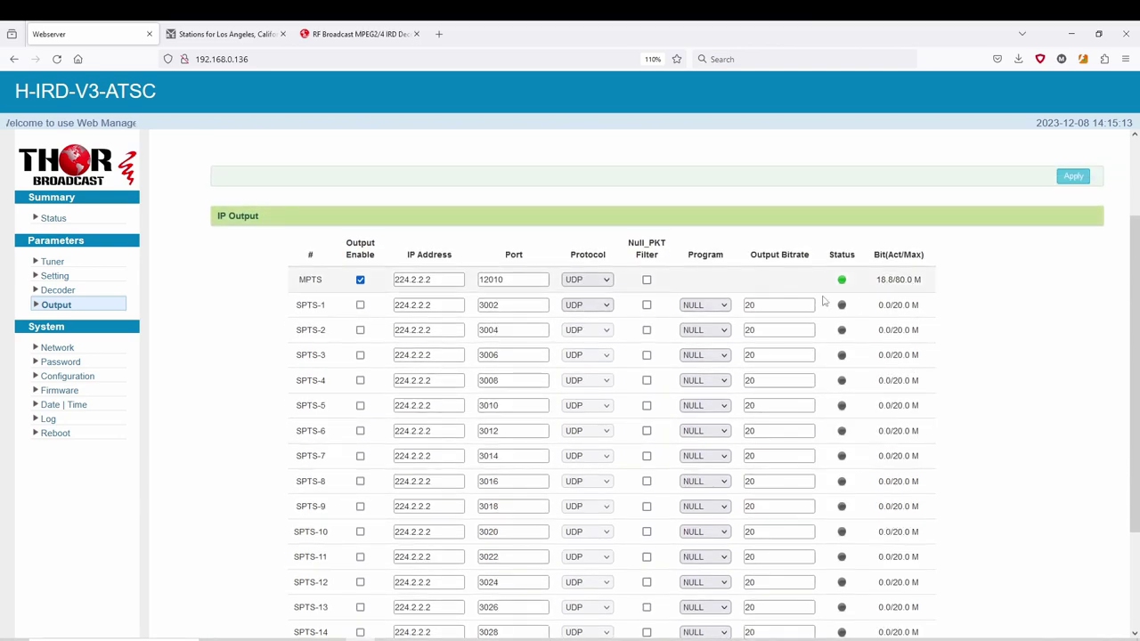
Enable output for streams SPTS-2 through SPTS-5.
click(360, 330)
click(359, 354)
click(359, 380)
click(360, 405)
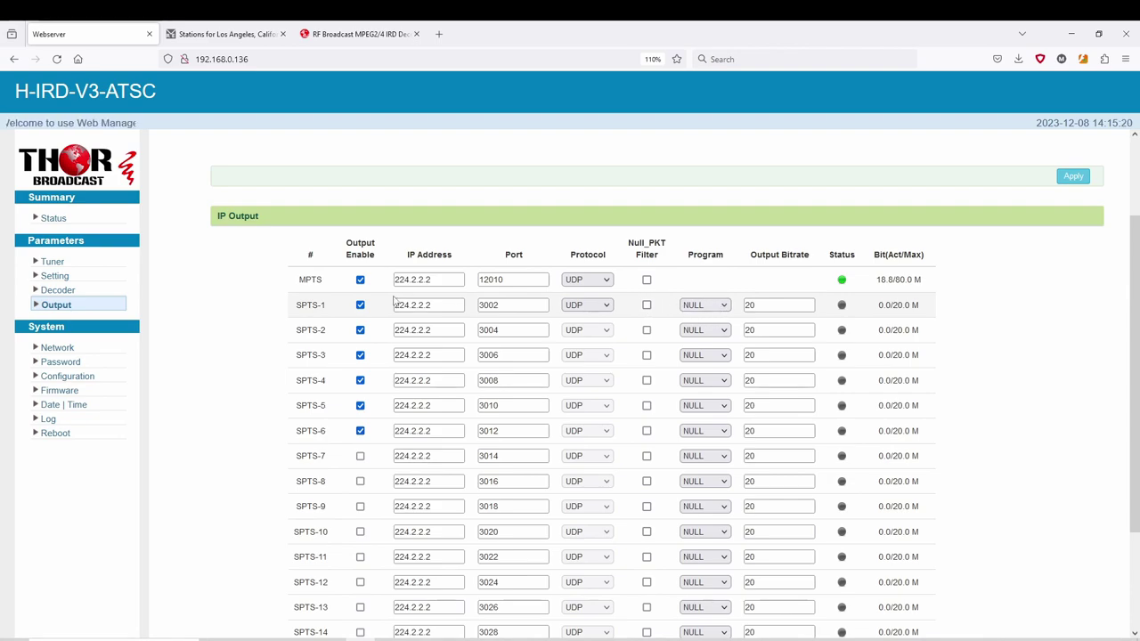
Assign KTLA-DT, Antenna, GritTV and KCOP-DT to SPTS-1–4 and turn on null packet filtering.
click(711, 304)
click(709, 337)
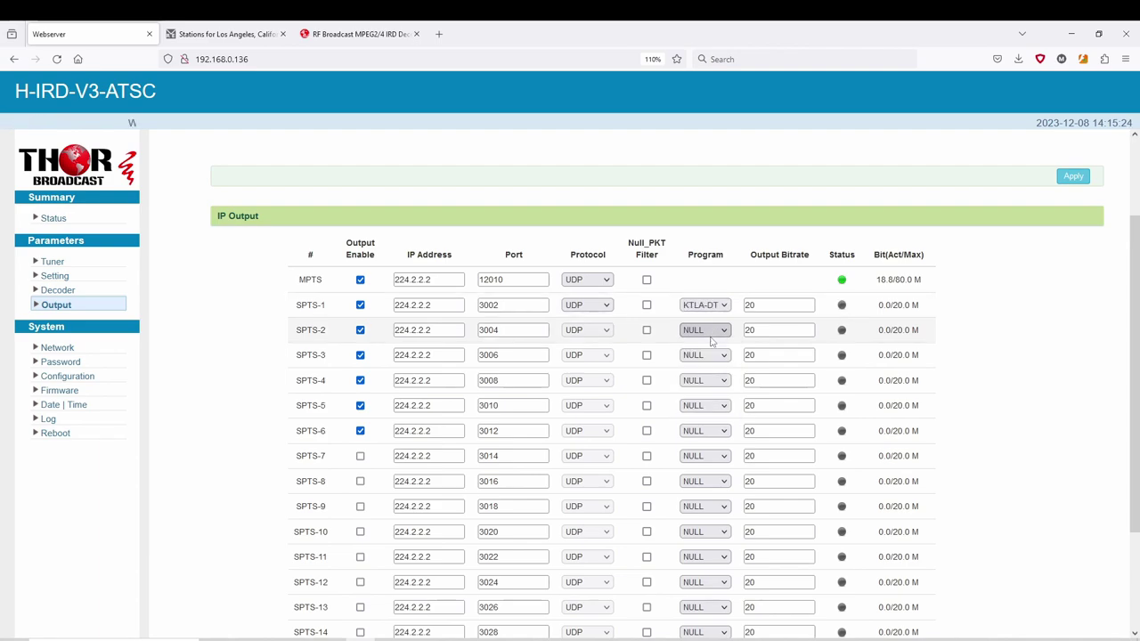
click(709, 329)
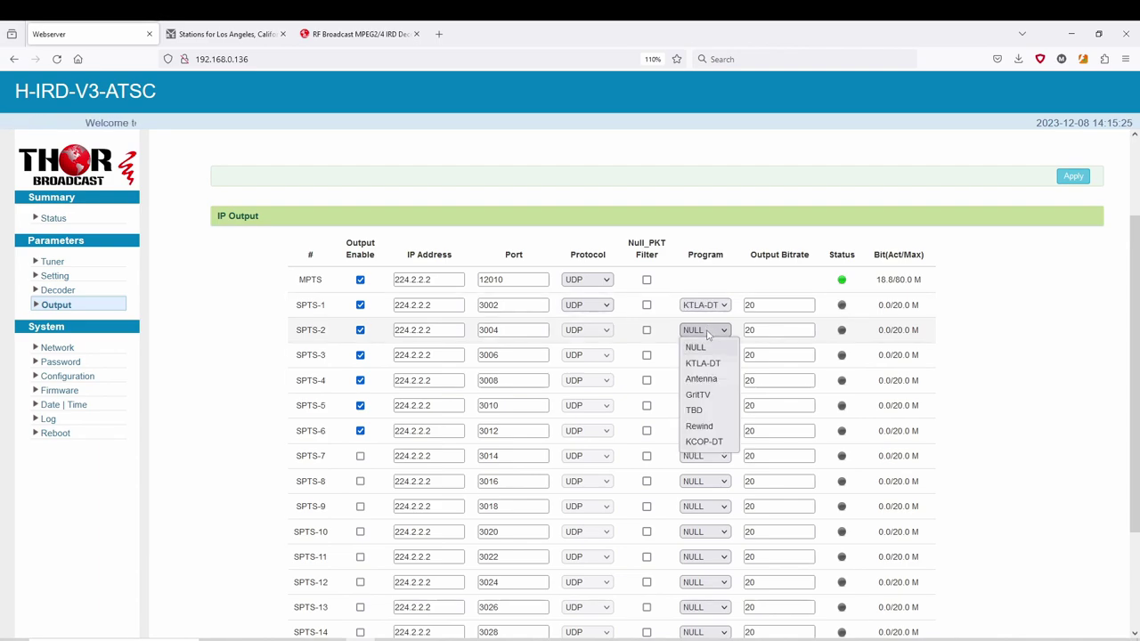
click(701, 379)
click(710, 356)
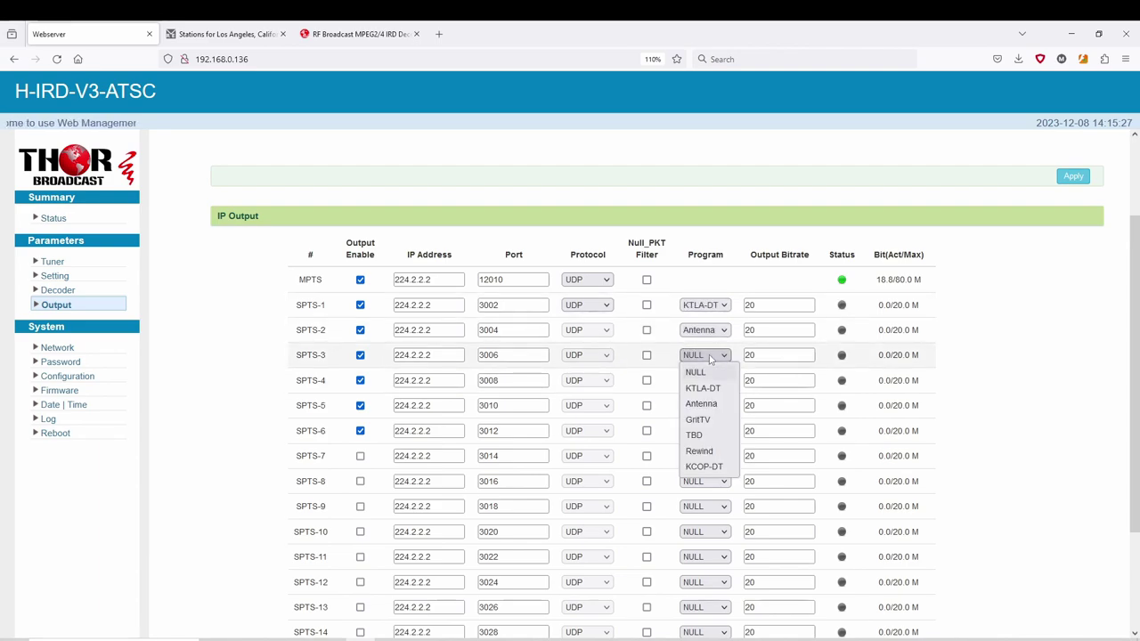
click(698, 420)
click(704, 380)
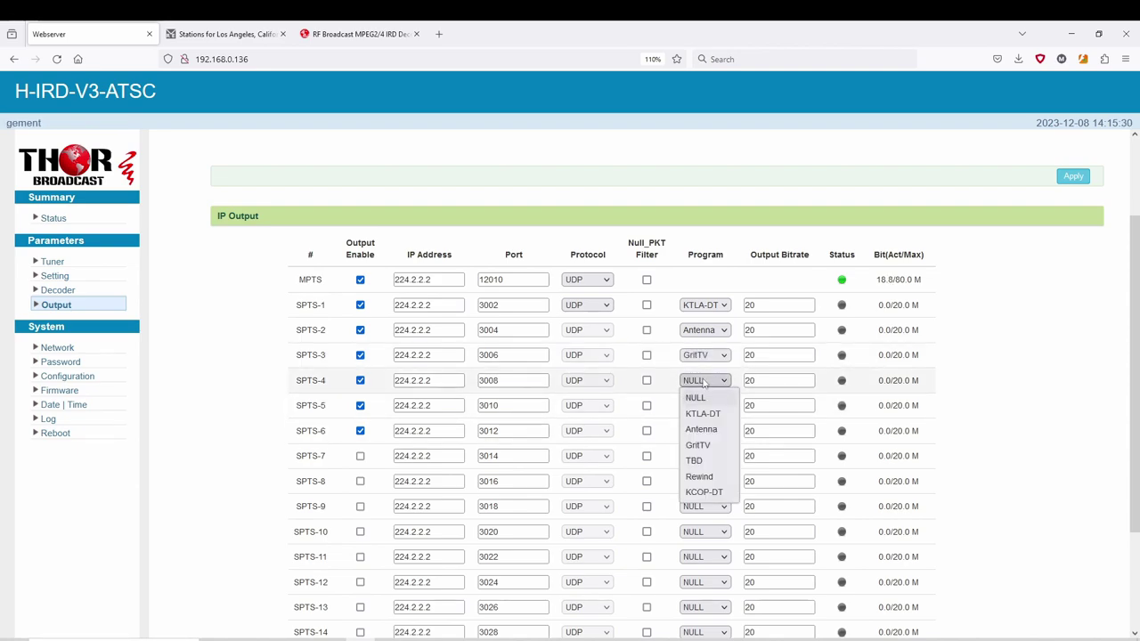
click(705, 491)
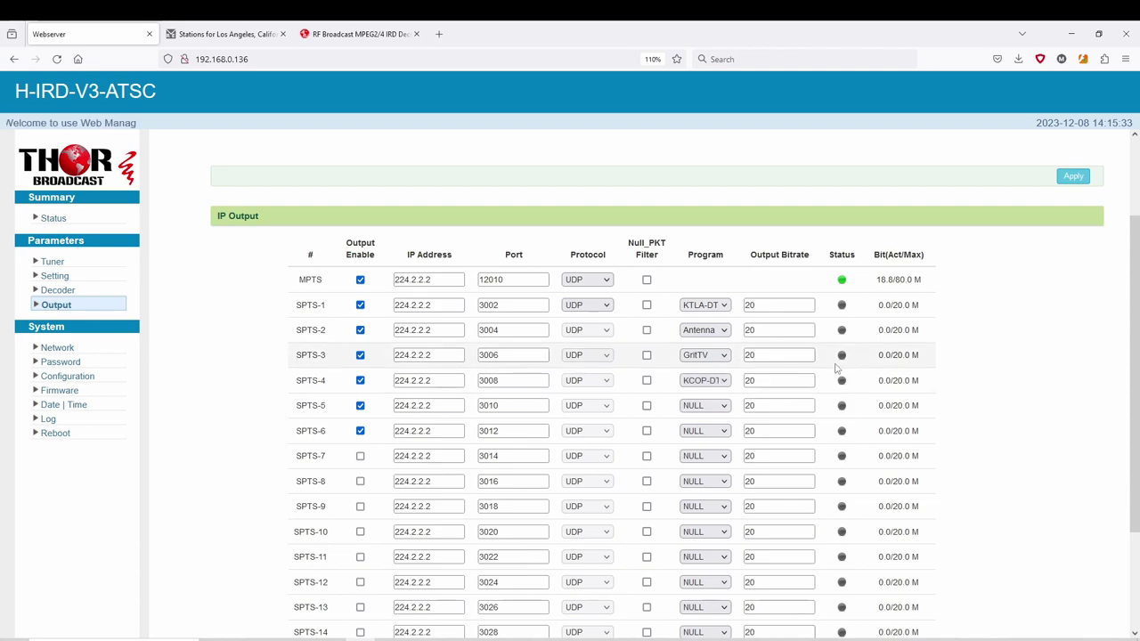
click(646, 304)
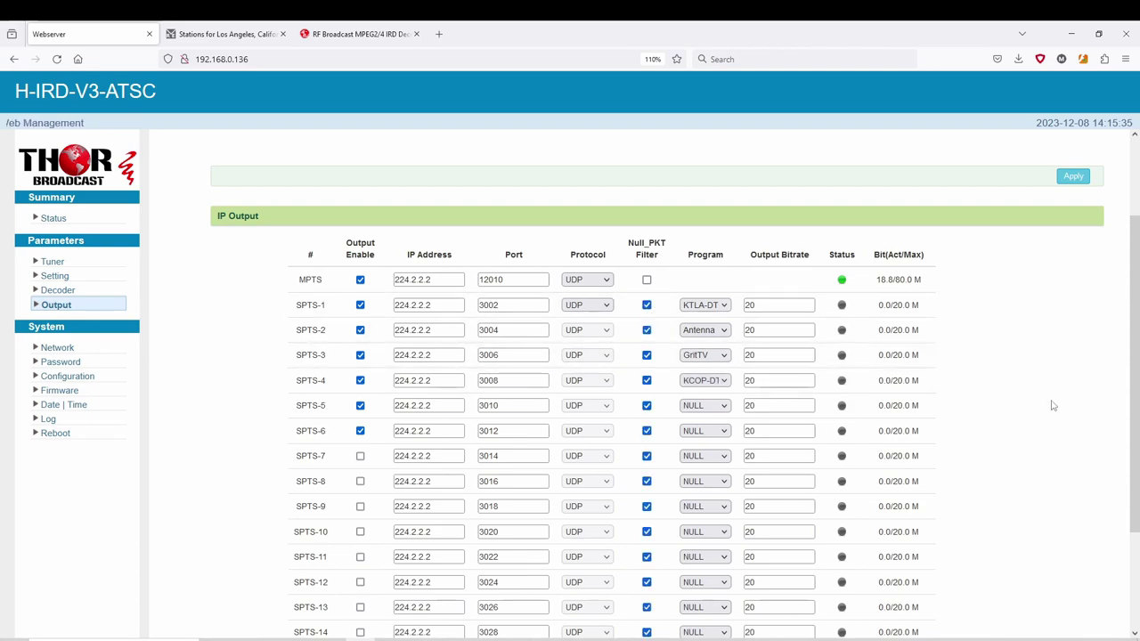
scroll(1048, 445, down, 3)
Save the output settings, check SPTS-1 to SPTS-4 bitrates, keep SPTS-5 unassigned, then go to Decoder.
click(1073, 609)
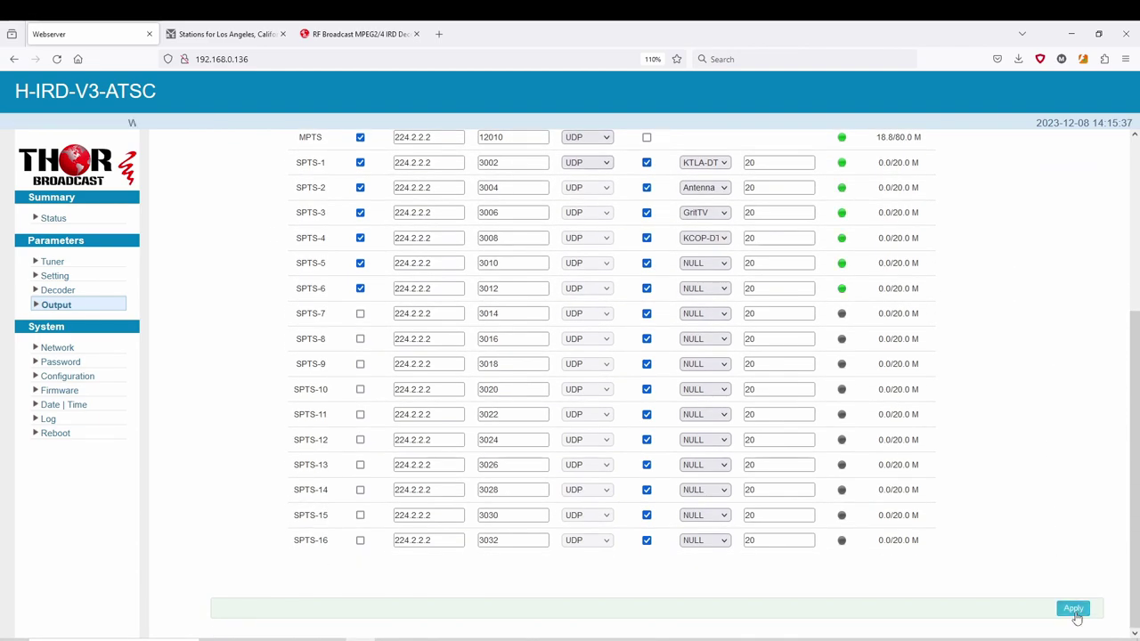
scroll(953, 466, down, 3)
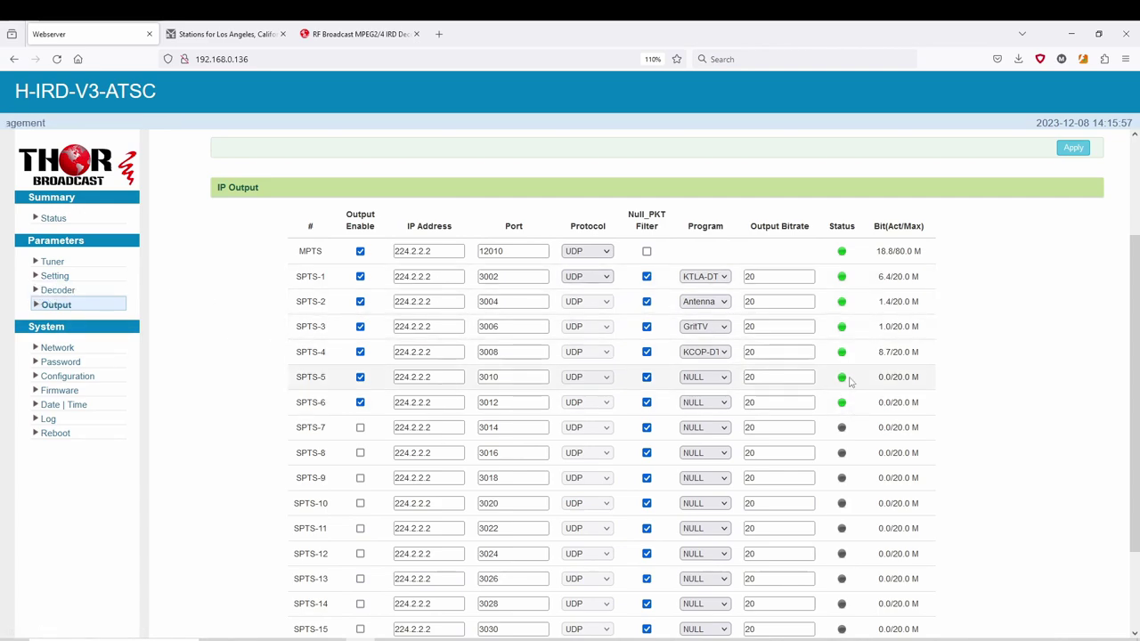
click(693, 380)
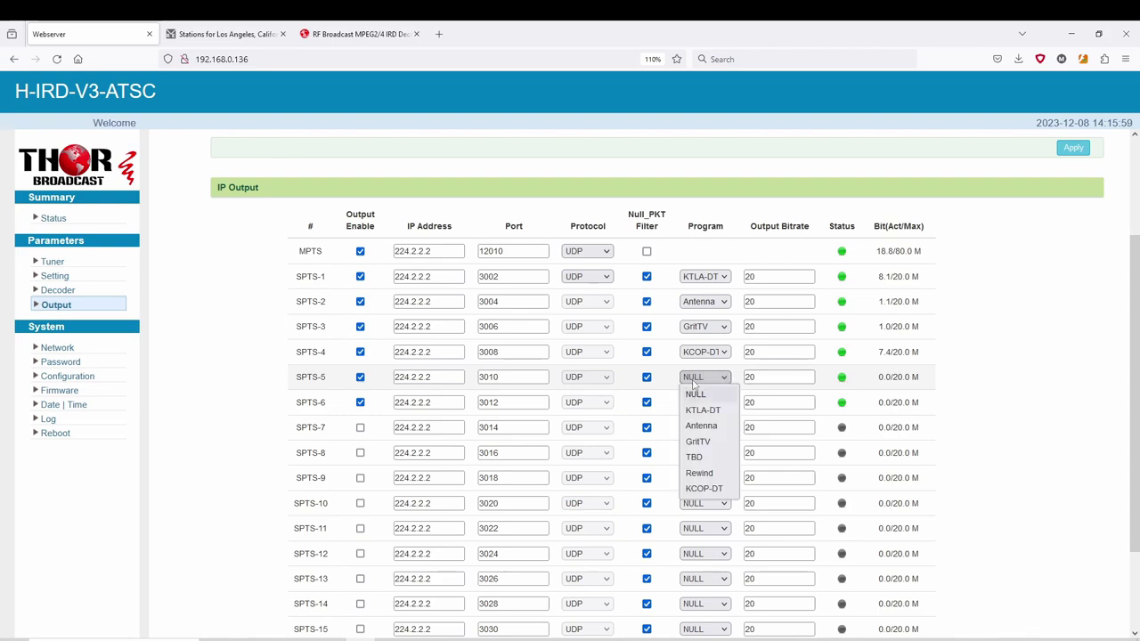
click(693, 383)
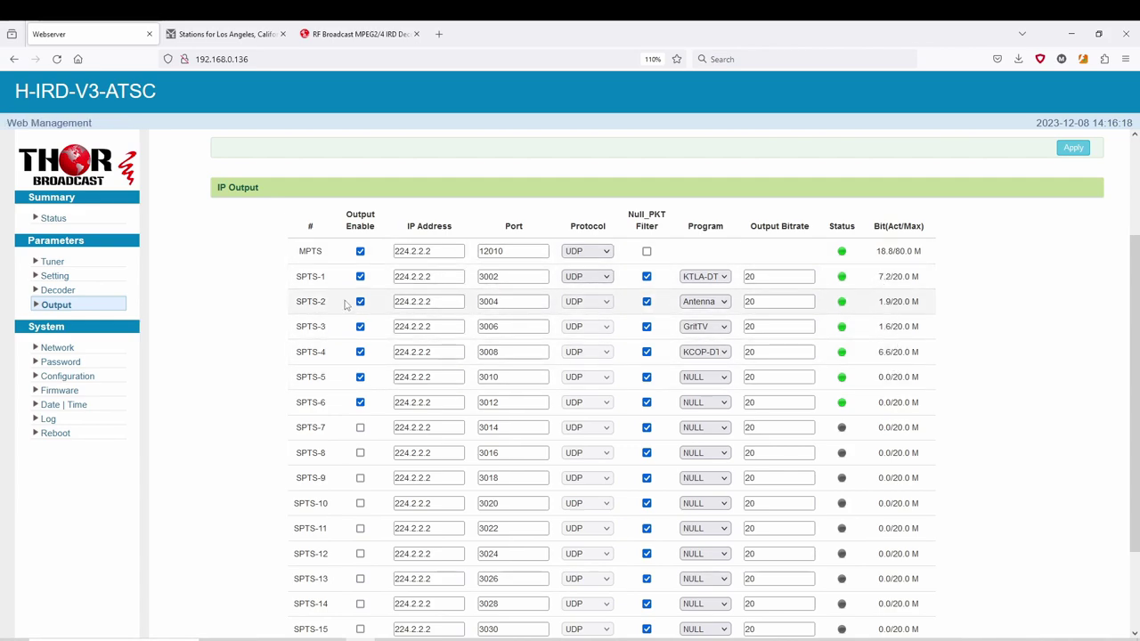
click(57, 291)
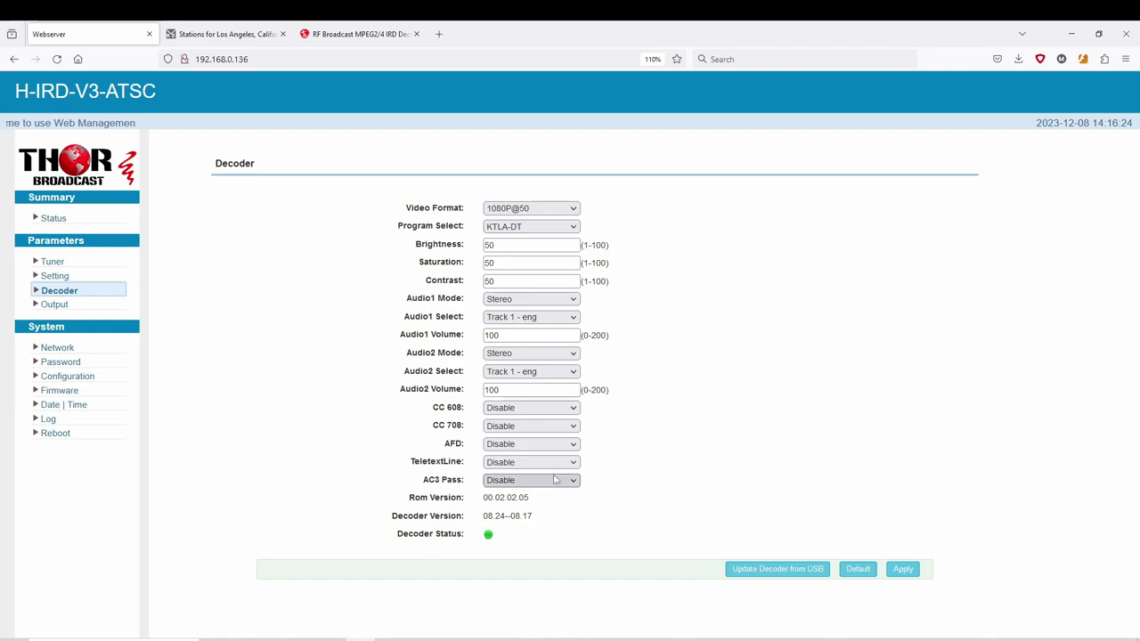
Browse the Mux and Tuner pages, then scroll through the IP Output table's stream bitrates.
click(54, 279)
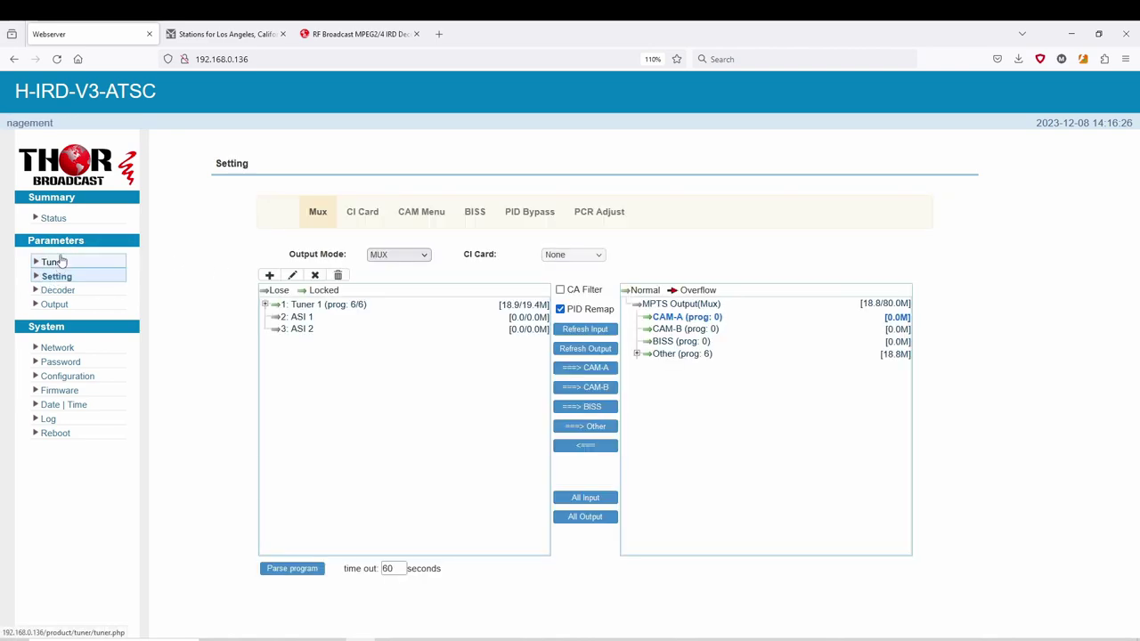
click(54, 262)
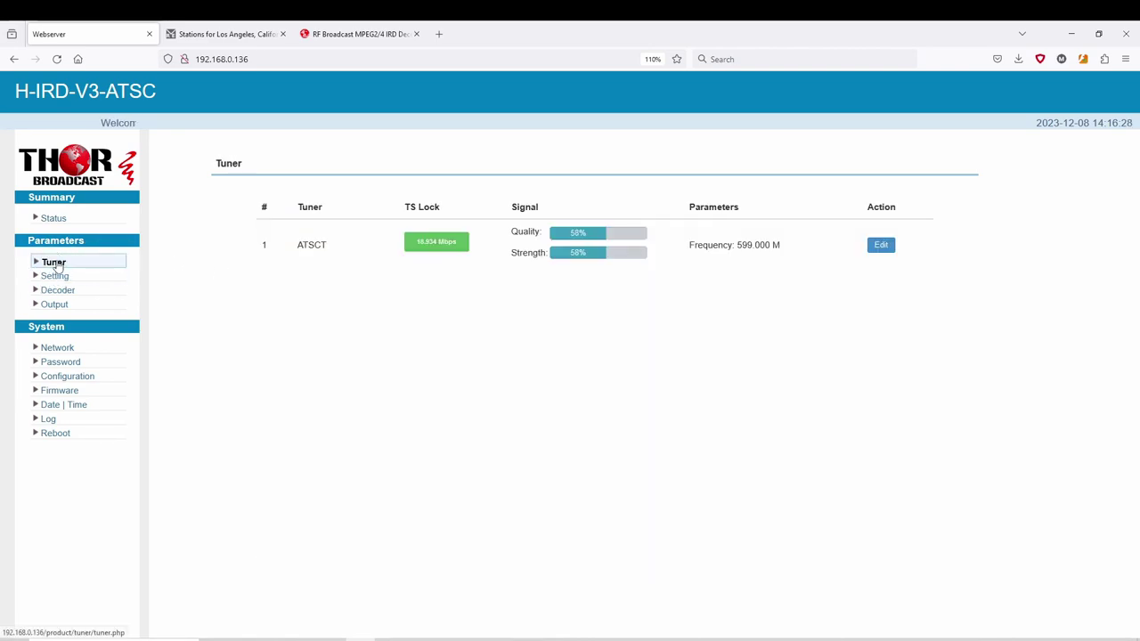
click(54, 304)
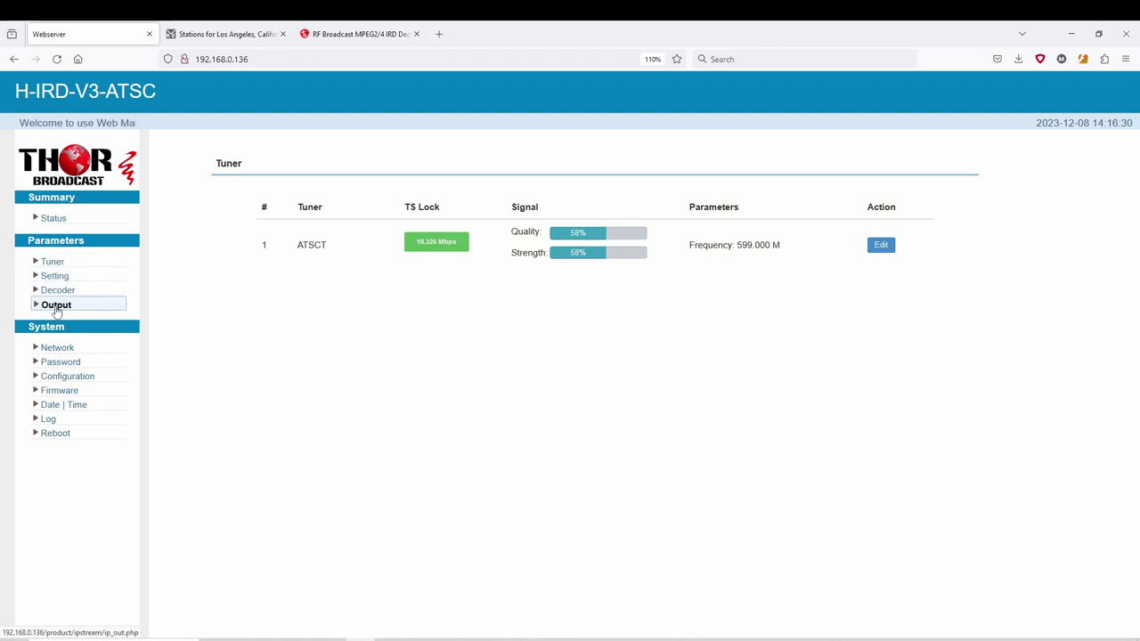
scroll(721, 382, down, 1)
scroll(721, 383, down, 5)
scroll(721, 383, up, 6)
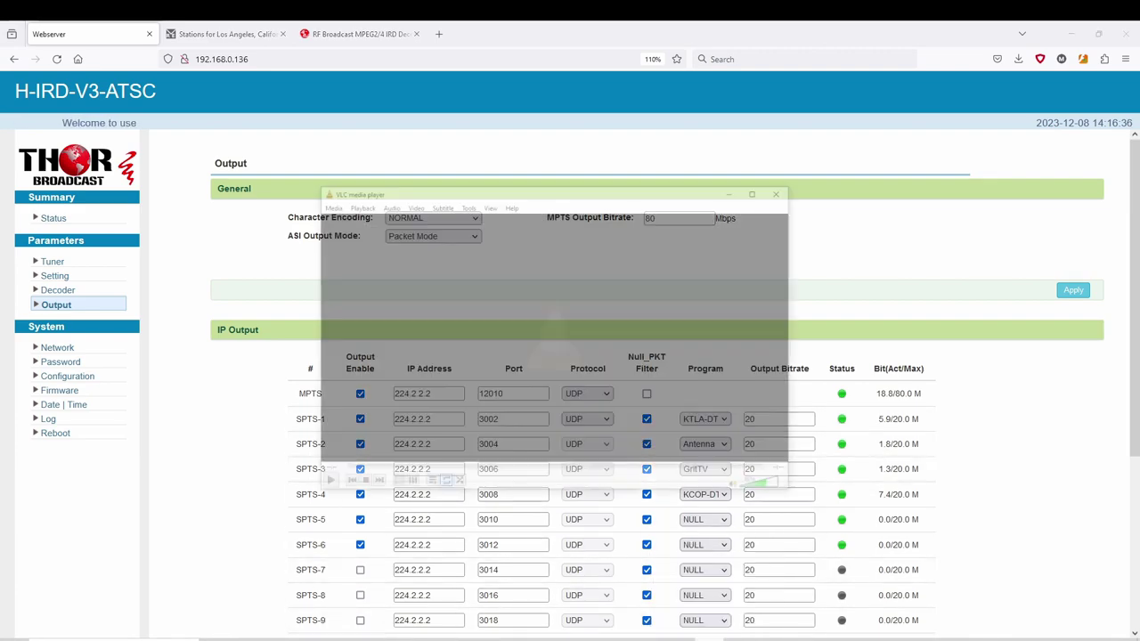
click(268, 132)
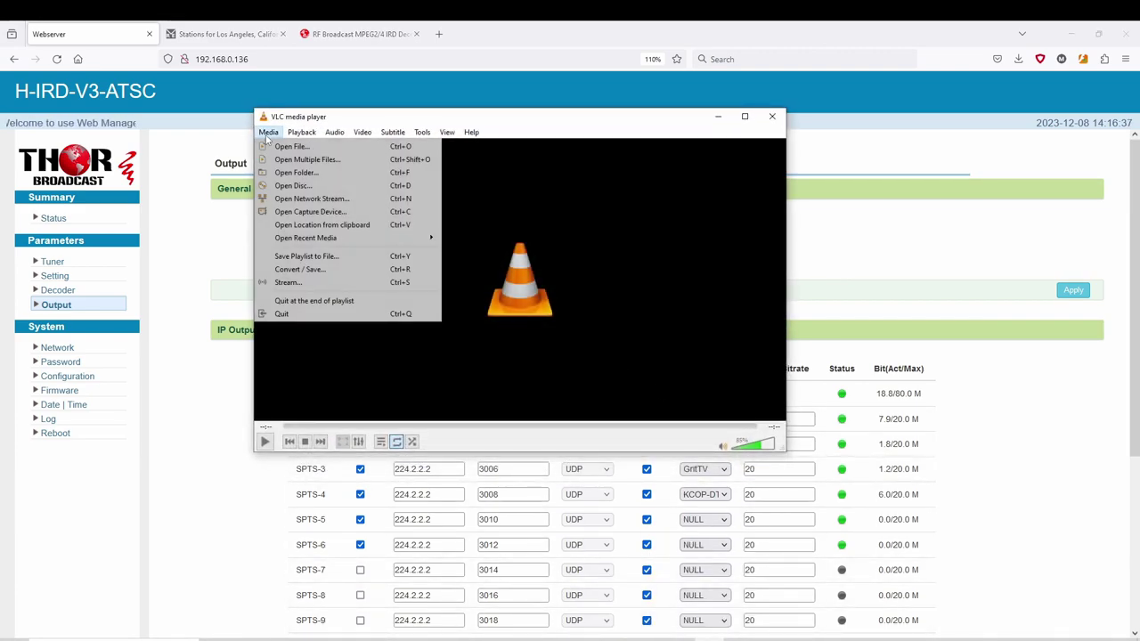
click(307, 198)
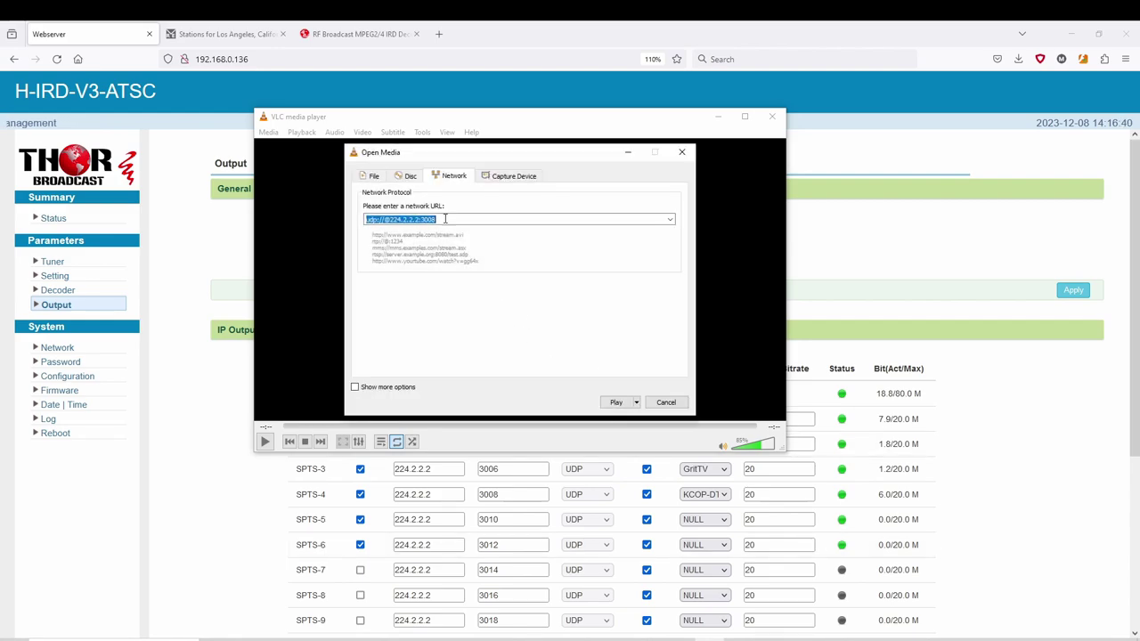
click(456, 216)
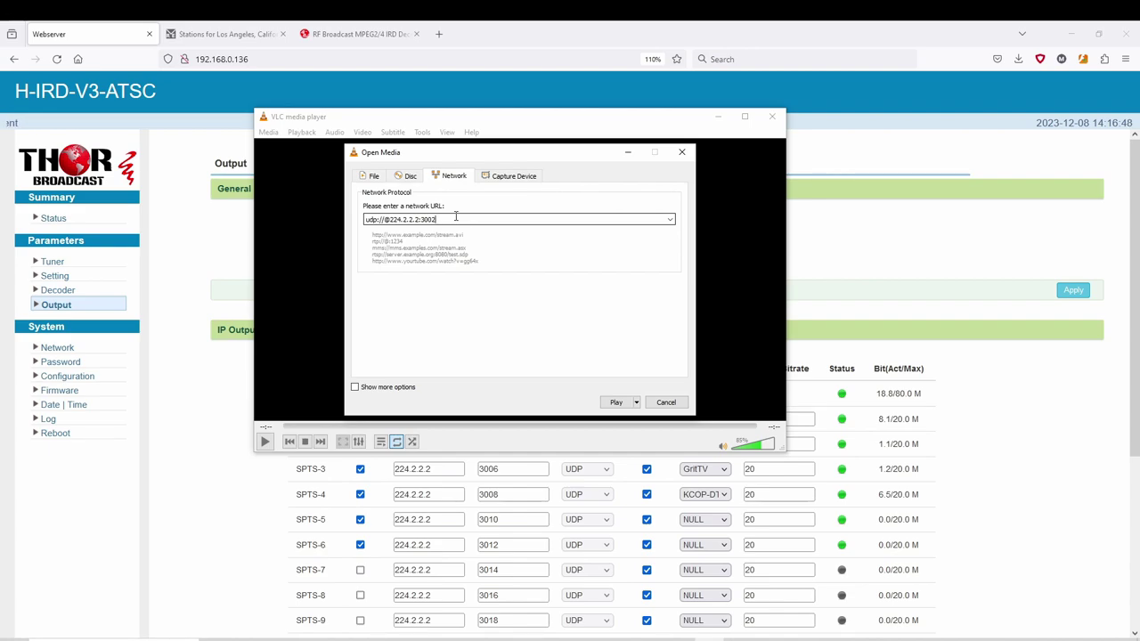
click(615, 405)
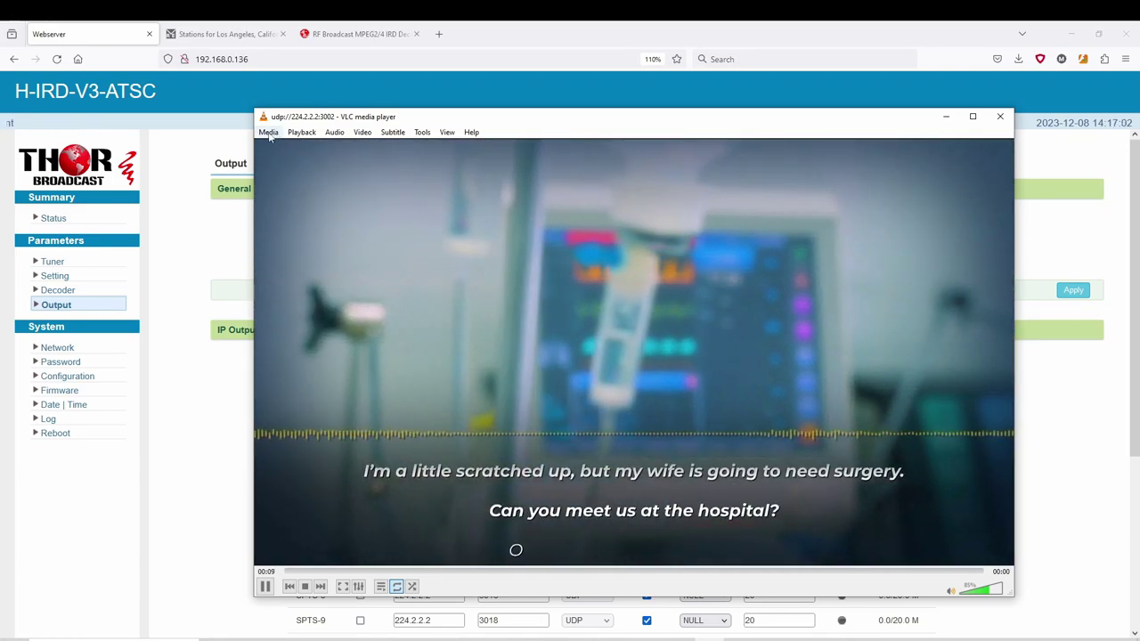
click(268, 132)
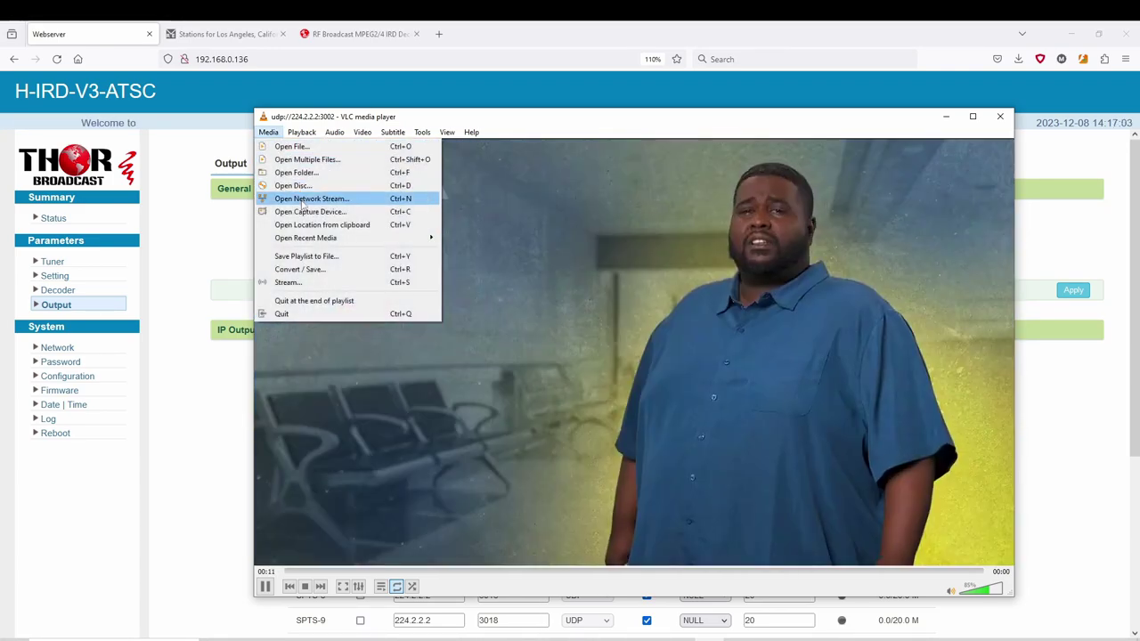
click(312, 199)
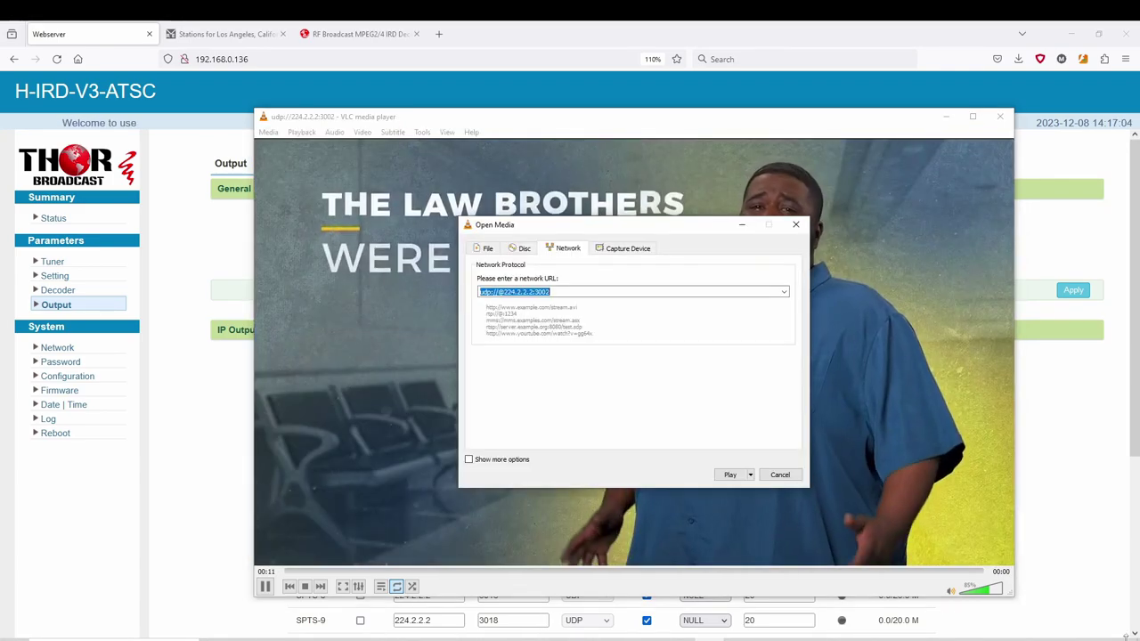
click(567, 294)
key(BackSpace)
text(3)
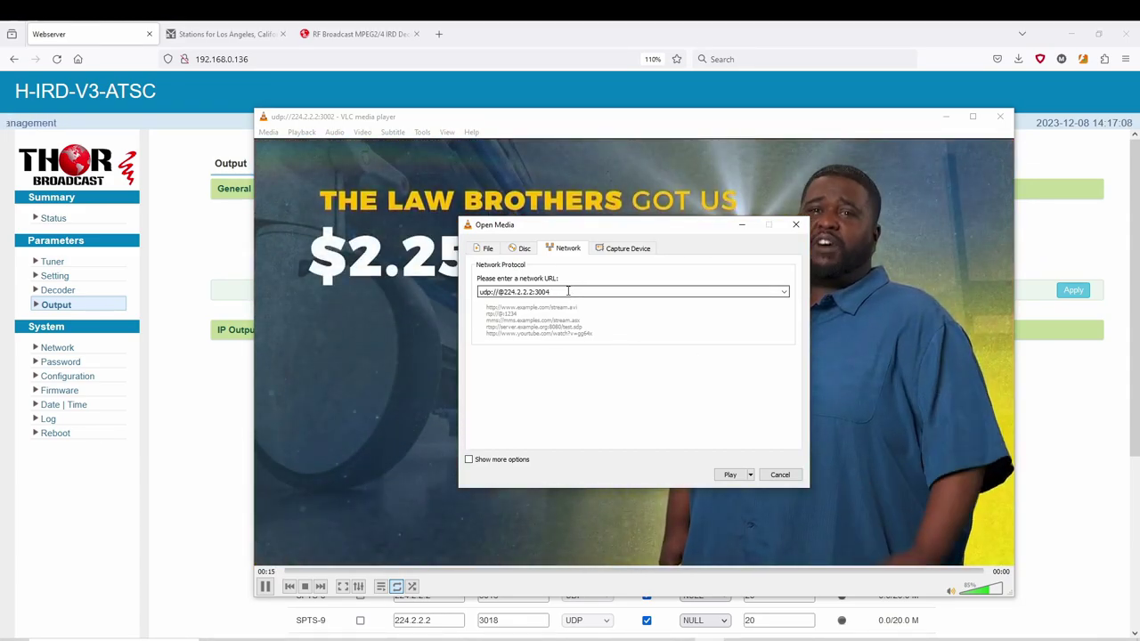
key(Return)
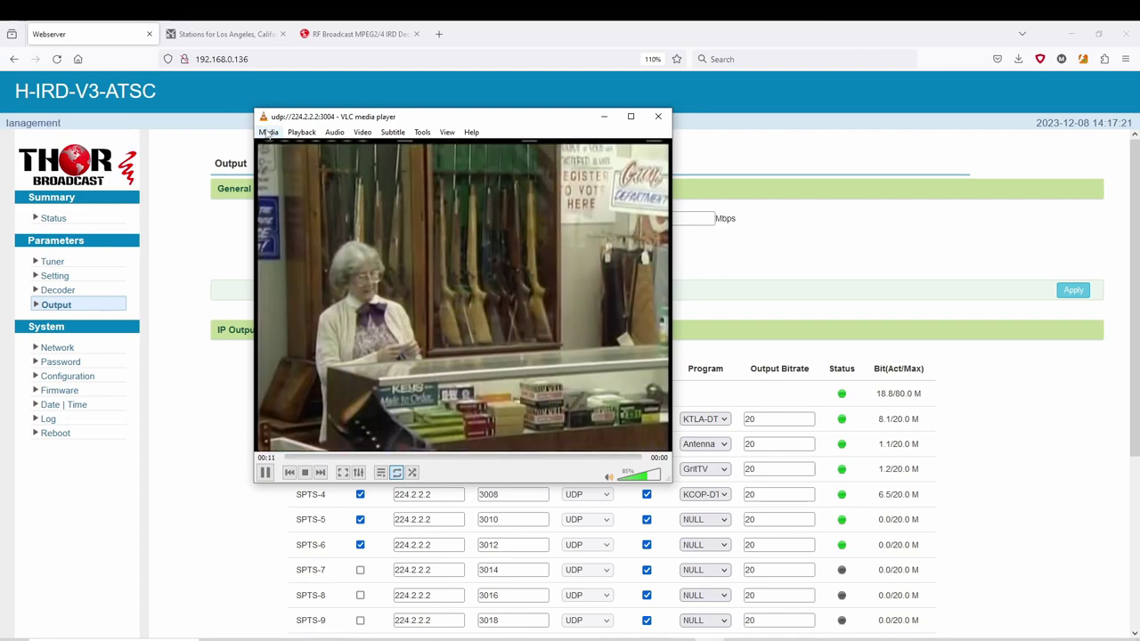
Change the network stream port to 3006 and play that multicast stream.
click(268, 132)
click(294, 196)
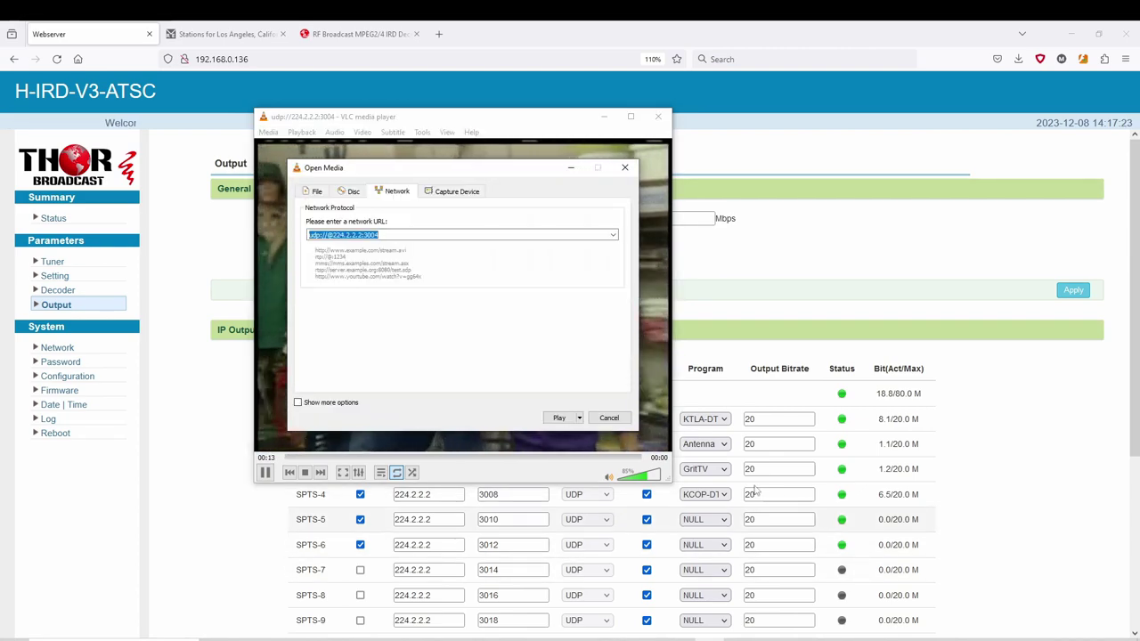
click(419, 234)
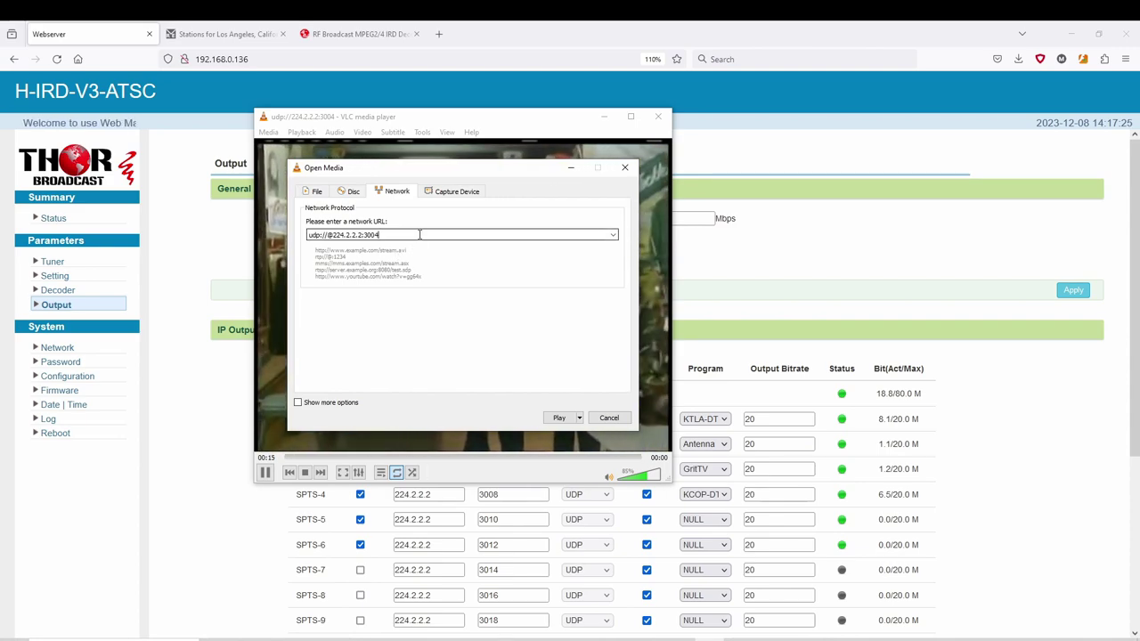
key(BackSpace)
text(6)
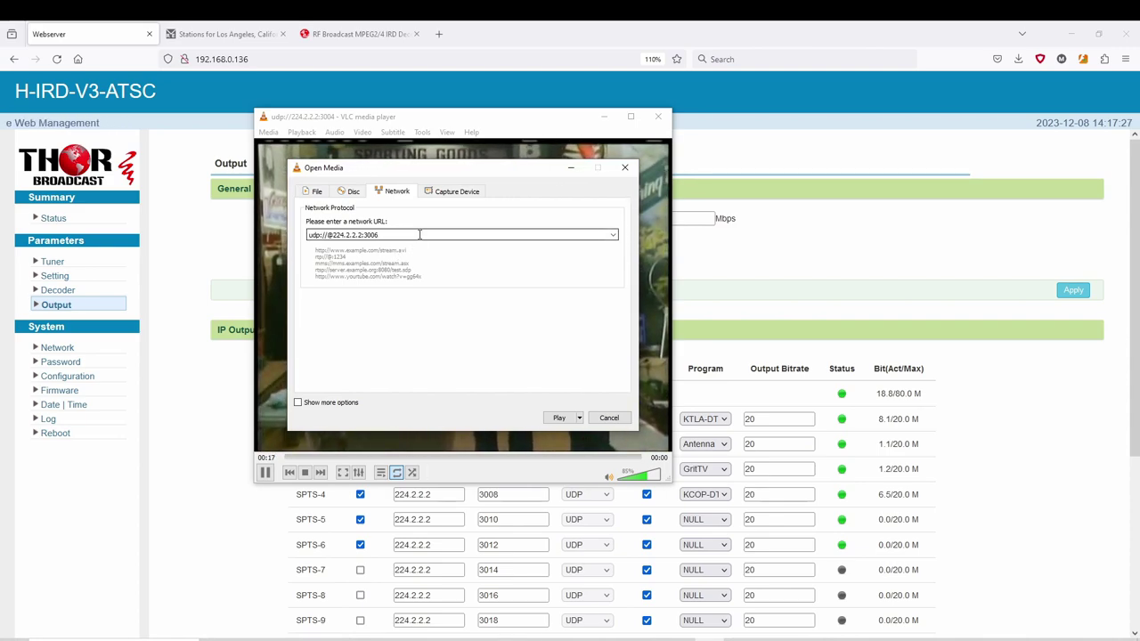
click(559, 418)
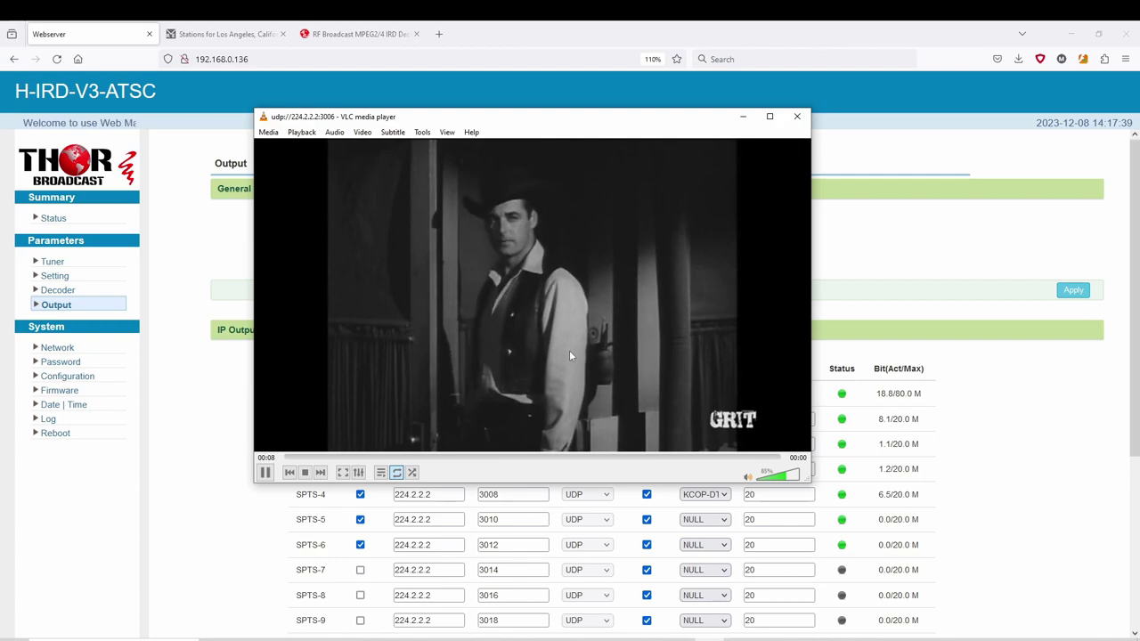
Change the network stream port to 3008 and play that multicast stream.
click(268, 131)
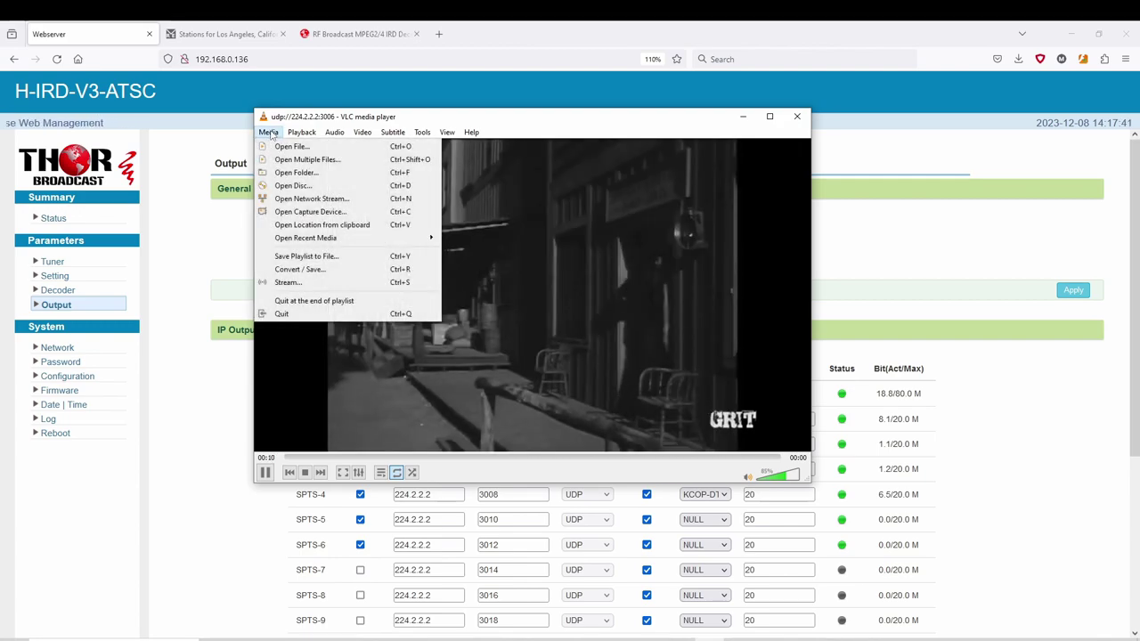
click(323, 204)
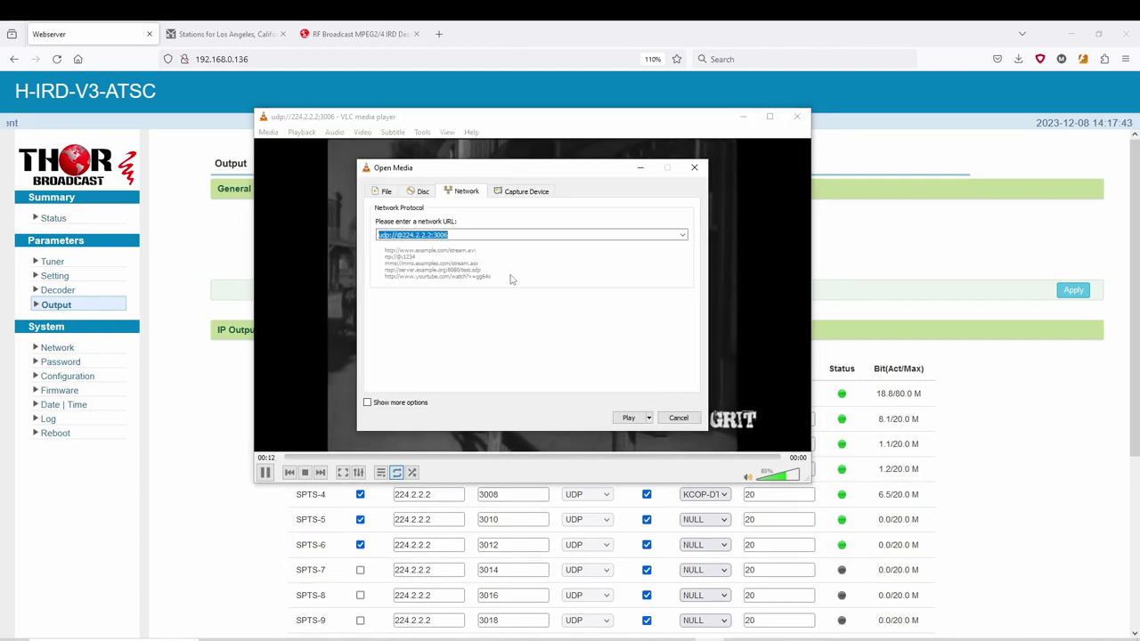
click(485, 234)
key(BackSpace)
text(8)
click(627, 418)
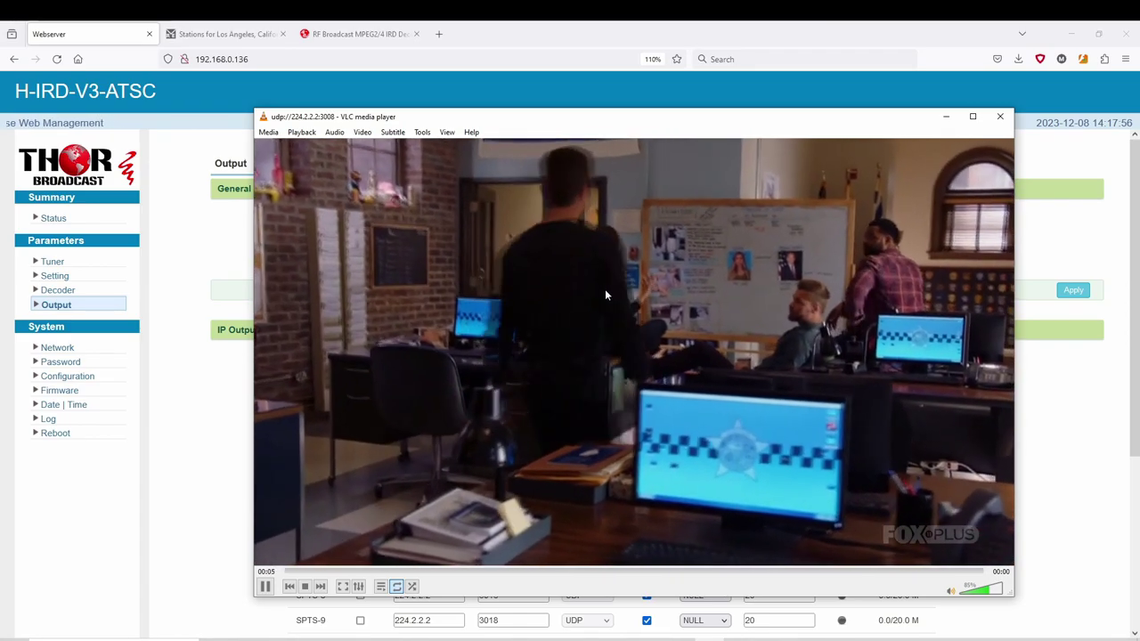
Move and minimize the VLC window, then scroll the IP Output table's live bitrates.
drag(684, 120, 655, 117)
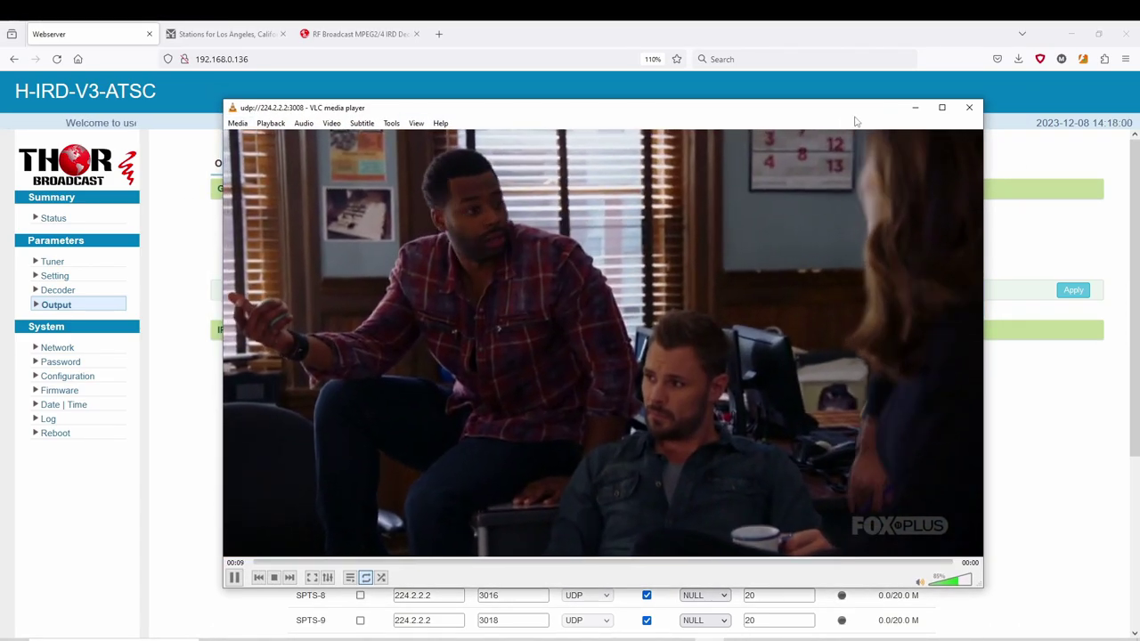
click(915, 107)
scroll(961, 232, down, 1)
scroll(972, 256, down, 1)
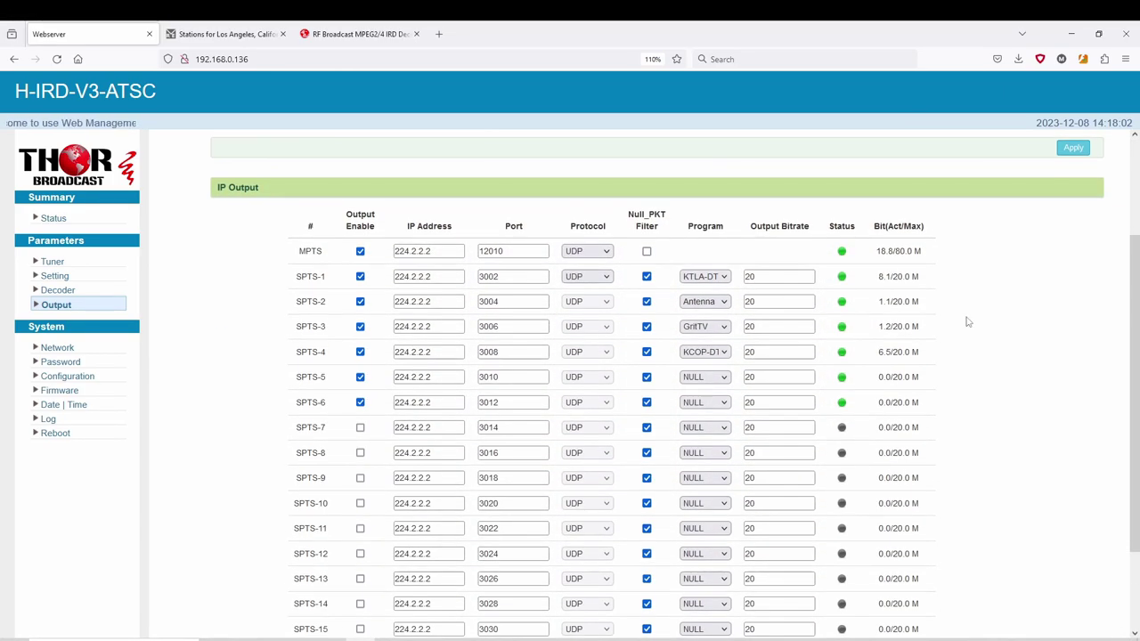
Visit the Network, Password, Configuration, Firmware, Date | Time and Log pages, finishing on Reboot.
click(59, 348)
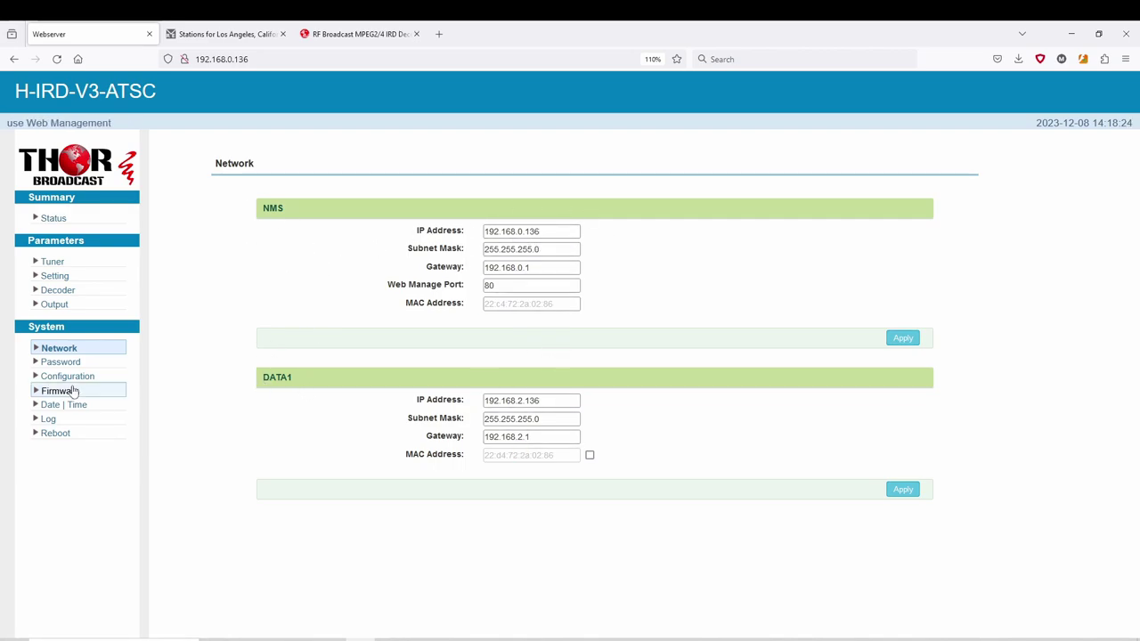
click(60, 362)
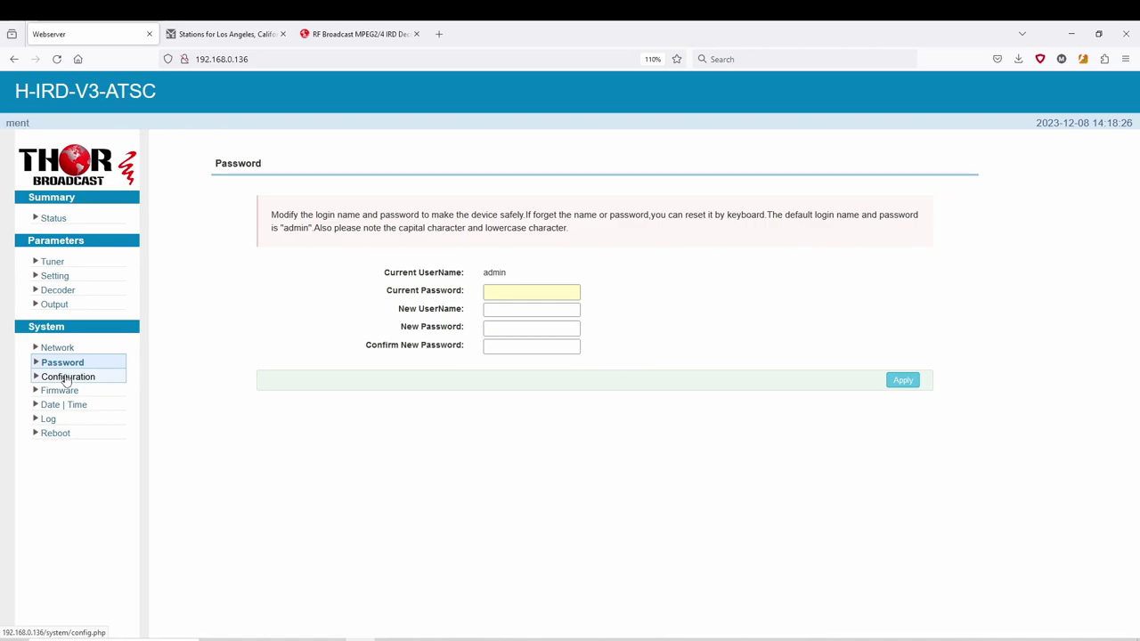
click(66, 377)
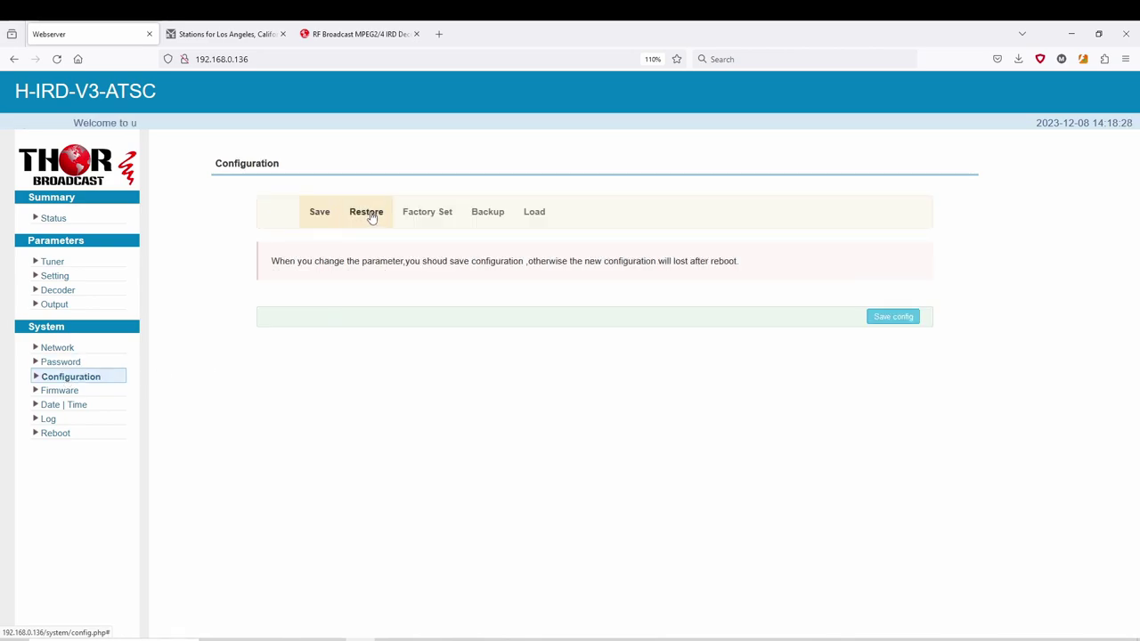
click(68, 393)
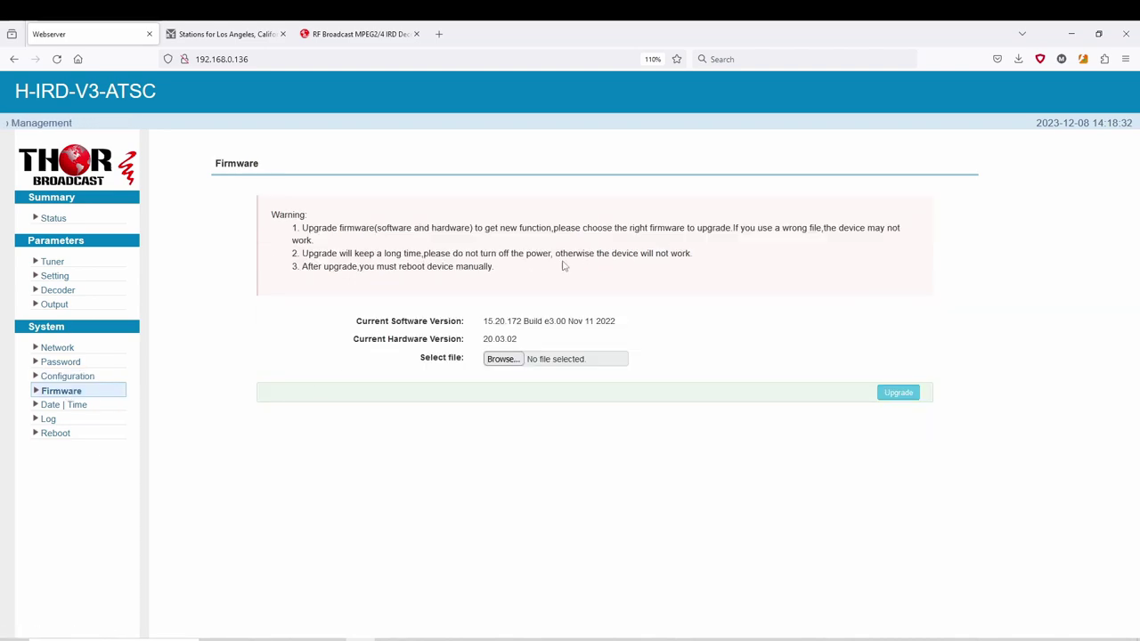
click(73, 405)
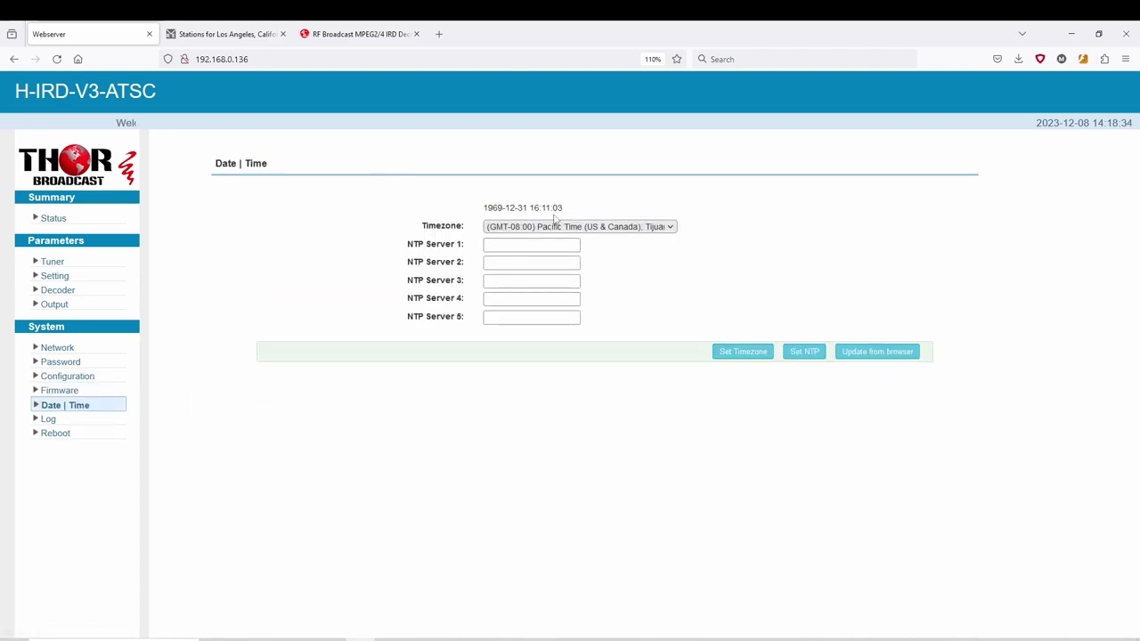
click(47, 418)
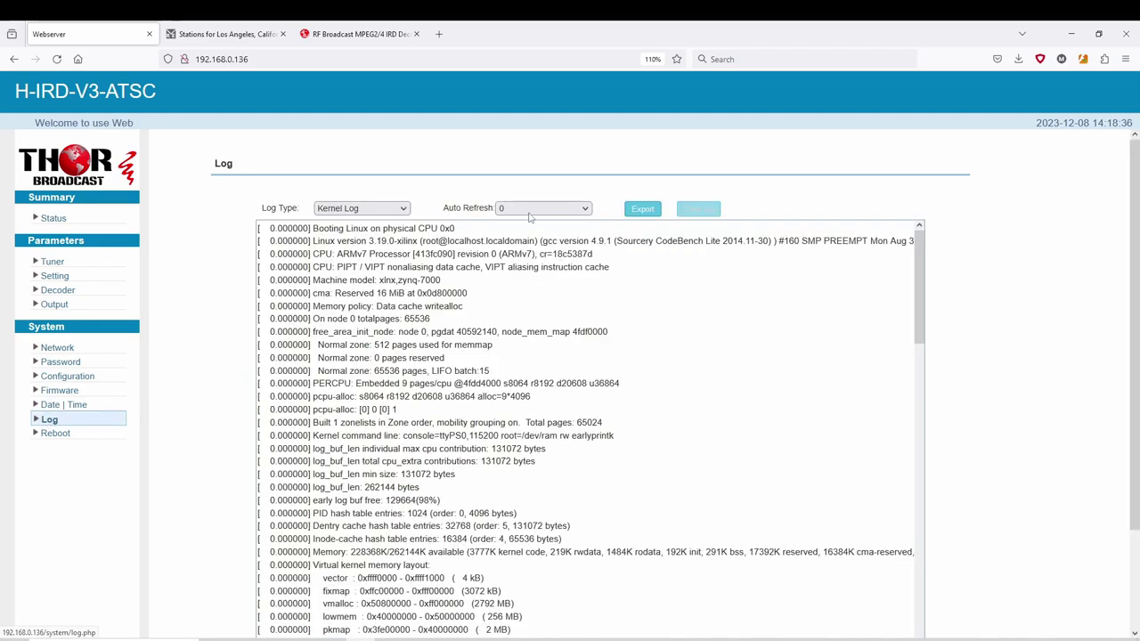
click(53, 434)
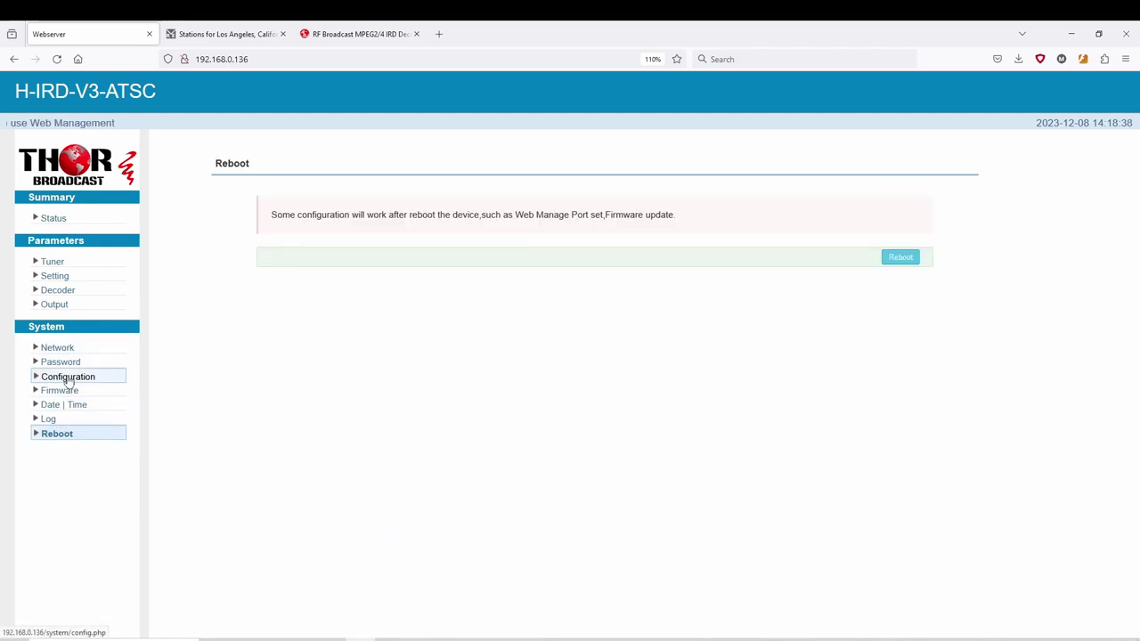
Save config on the Configuration page, then visit the Status, Tuner and Mux settings pages.
click(70, 377)
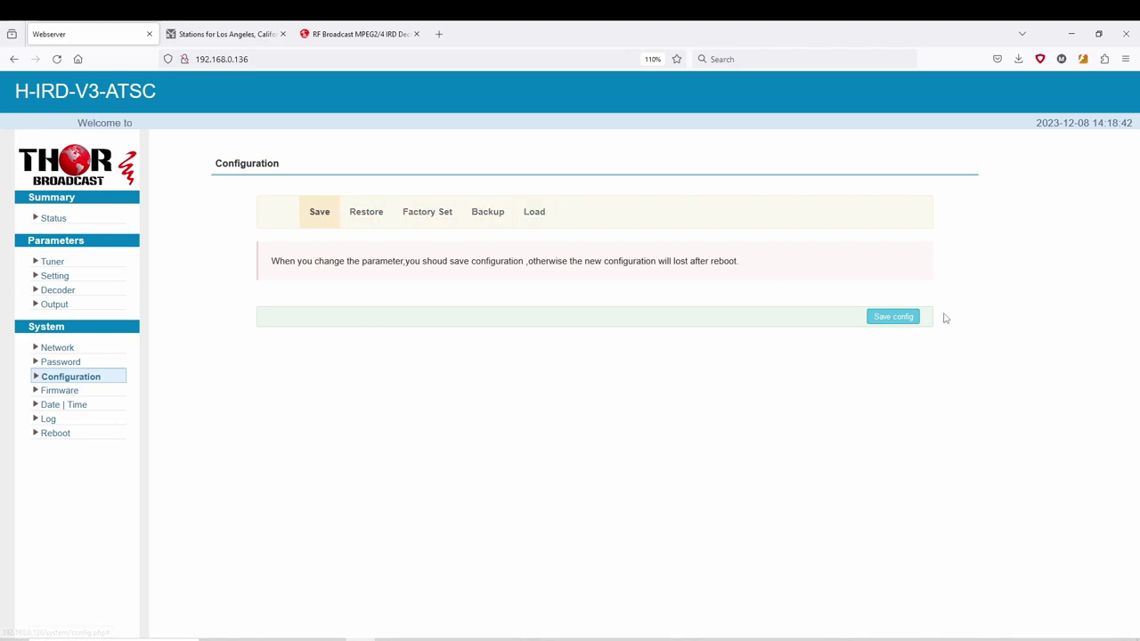
click(896, 318)
click(66, 220)
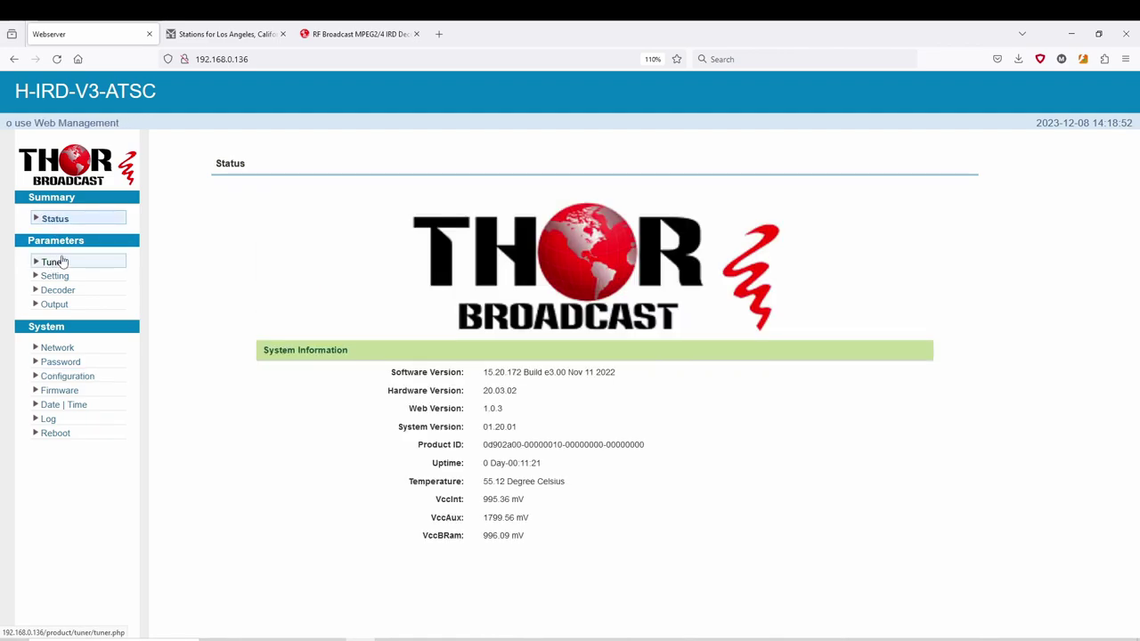
click(55, 262)
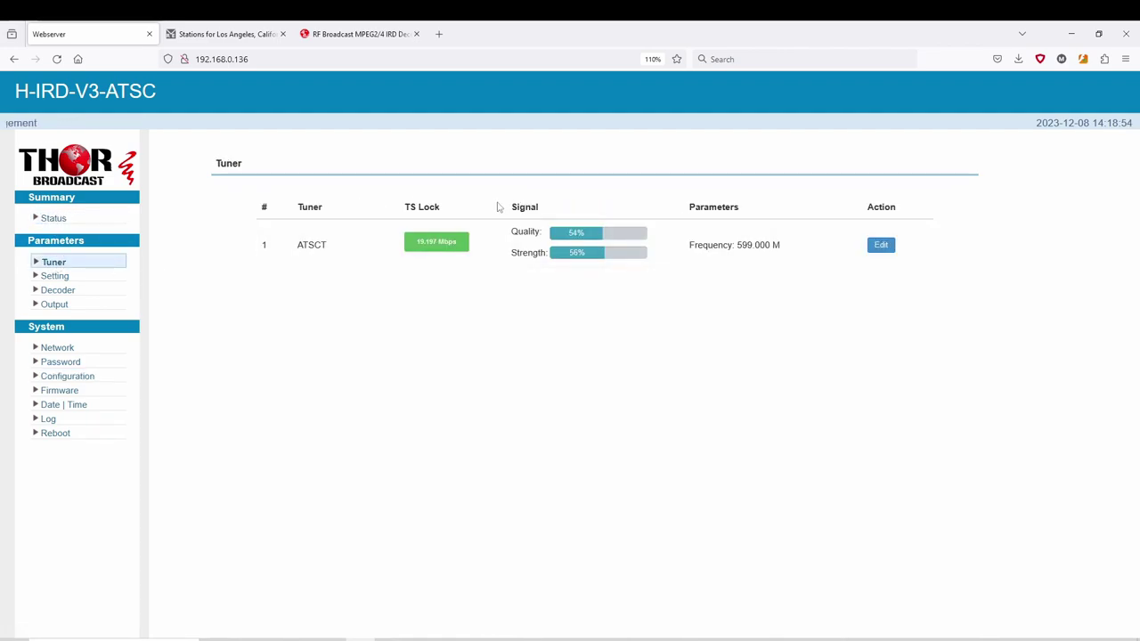
click(53, 279)
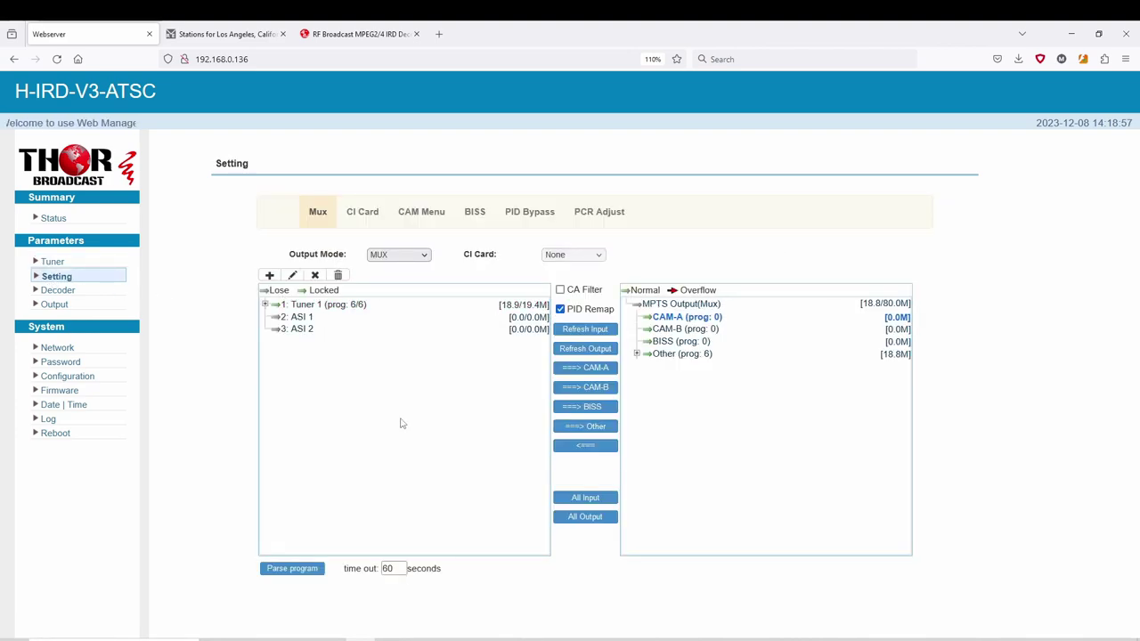